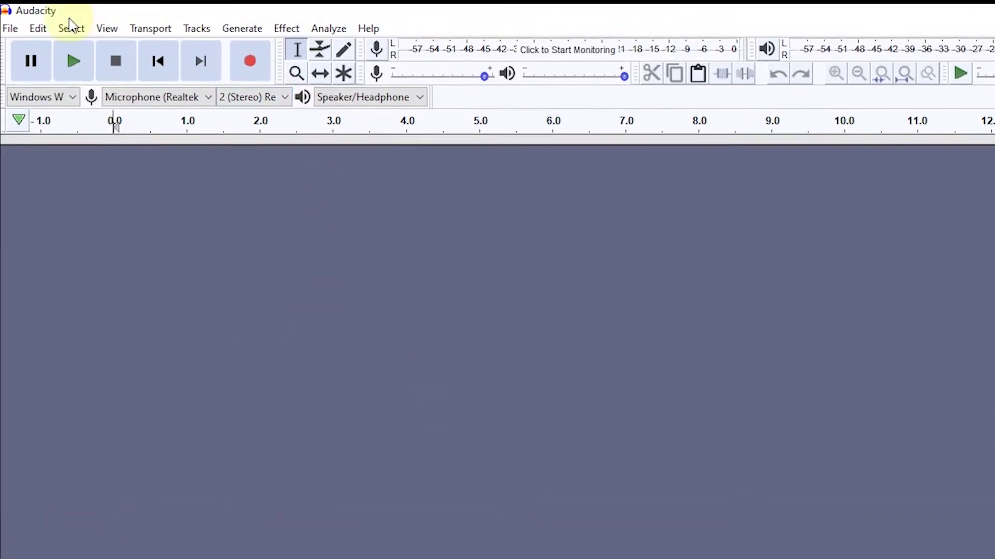
Step: Import 'sample voice' from My Data (R:) > back up > Sound as a stereo 48000 Hz track
left_click(14, 34)
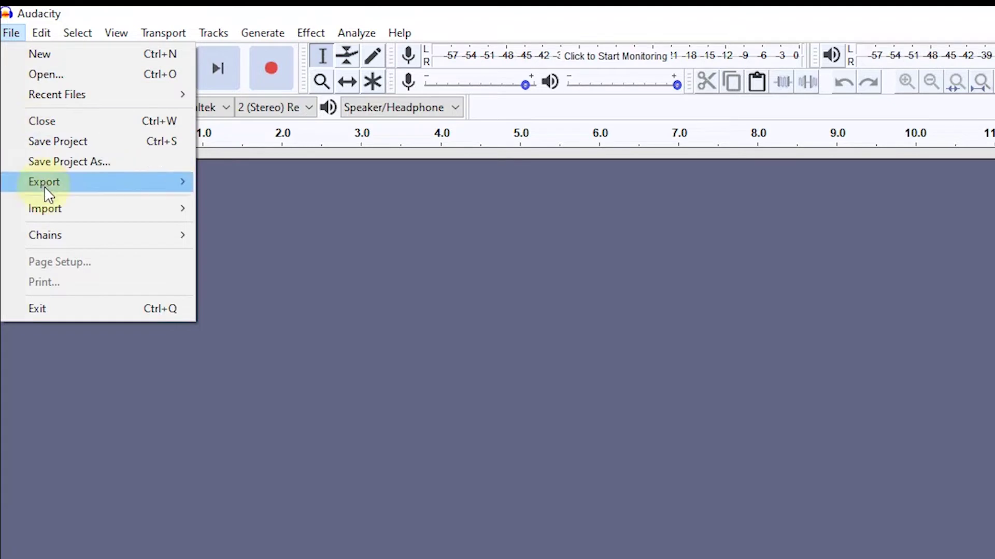
mouse_move(97, 210)
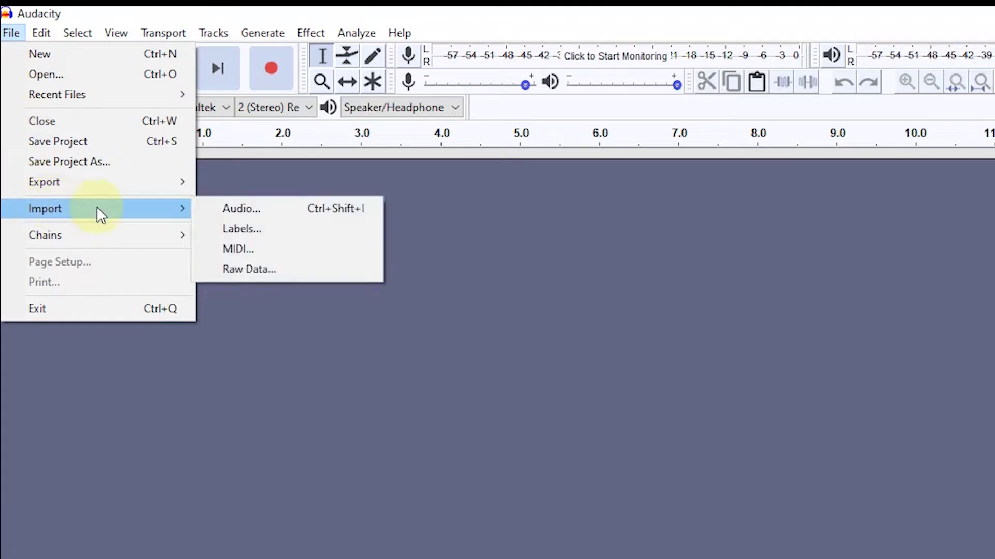
left_click(234, 206)
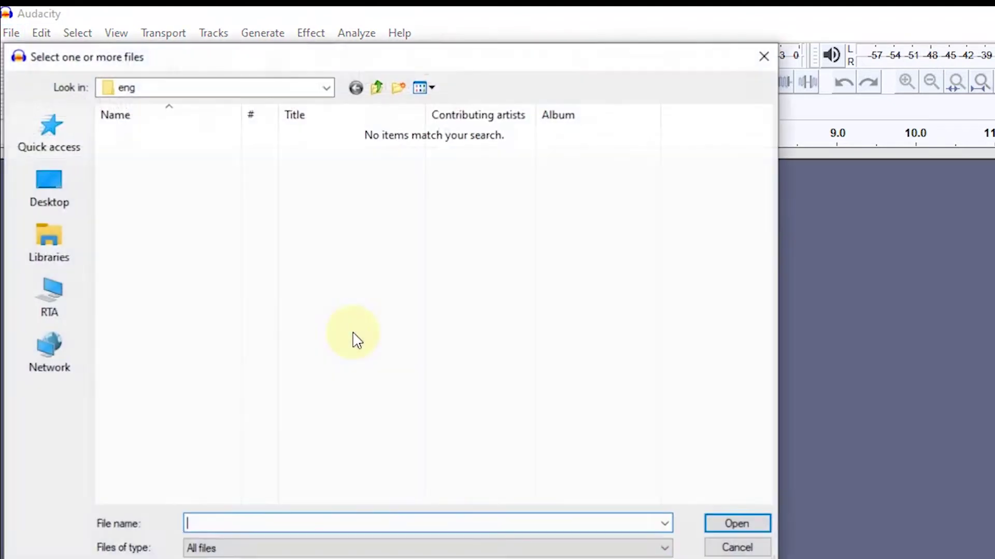
left_click(62, 301)
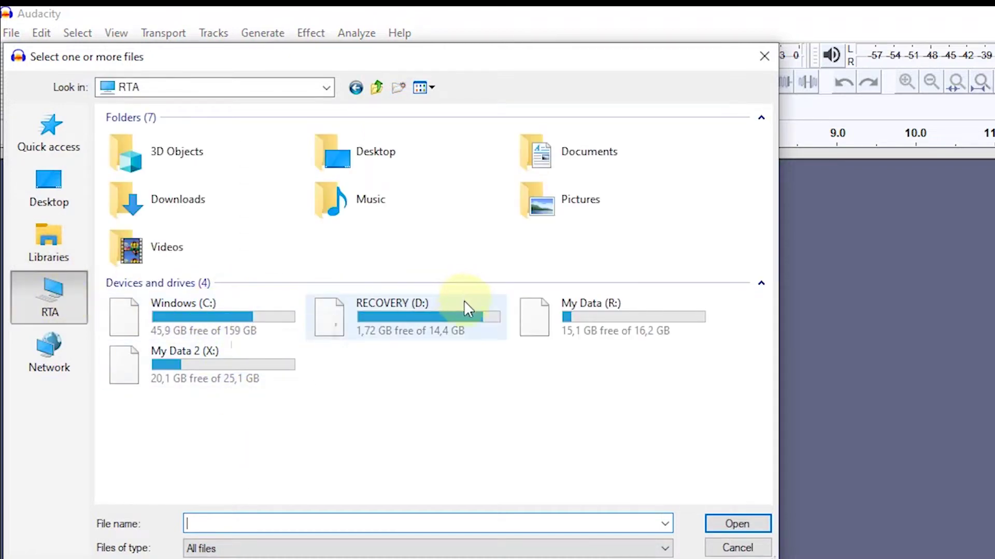
double_click(581, 302)
double_click(151, 136)
left_click(156, 137)
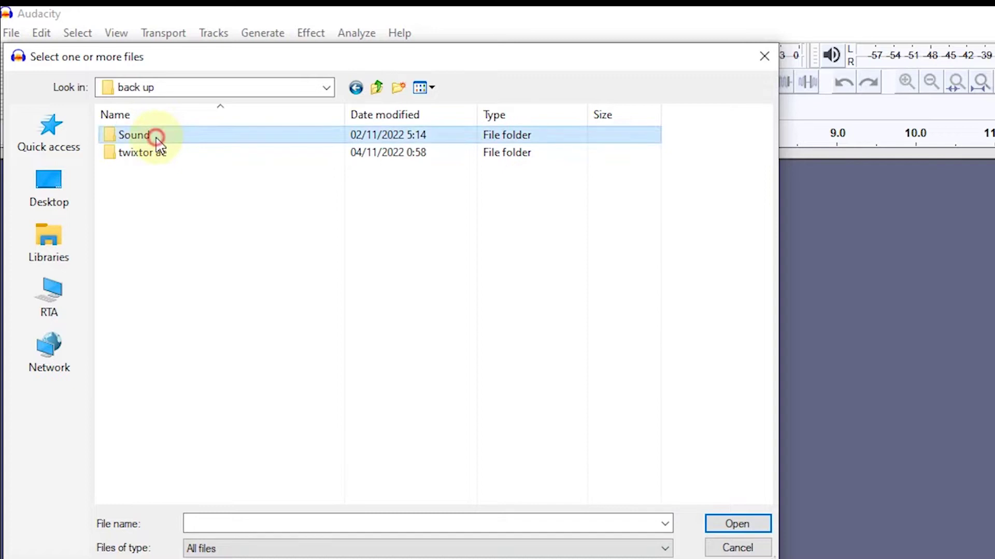
double_click(156, 137)
left_click(171, 154)
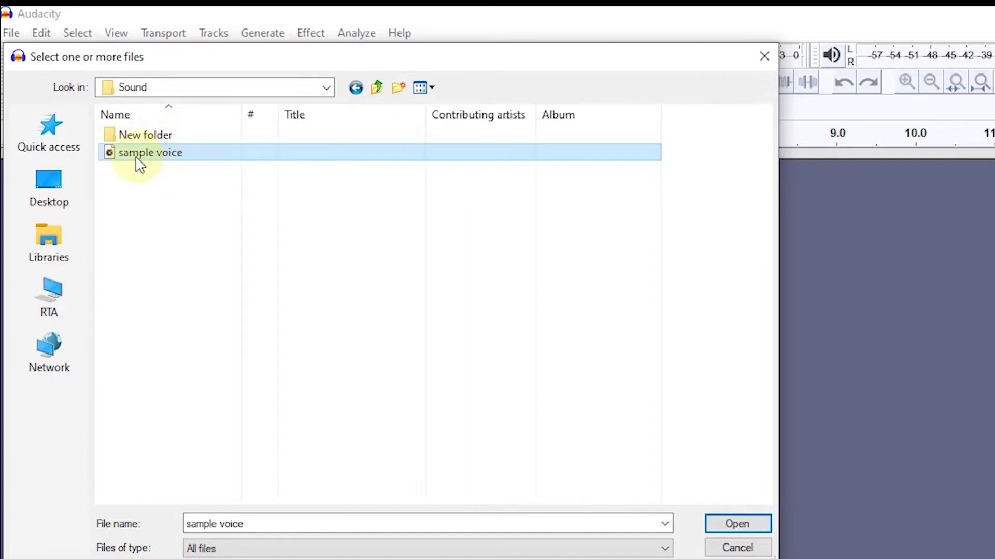
left_click(744, 525)
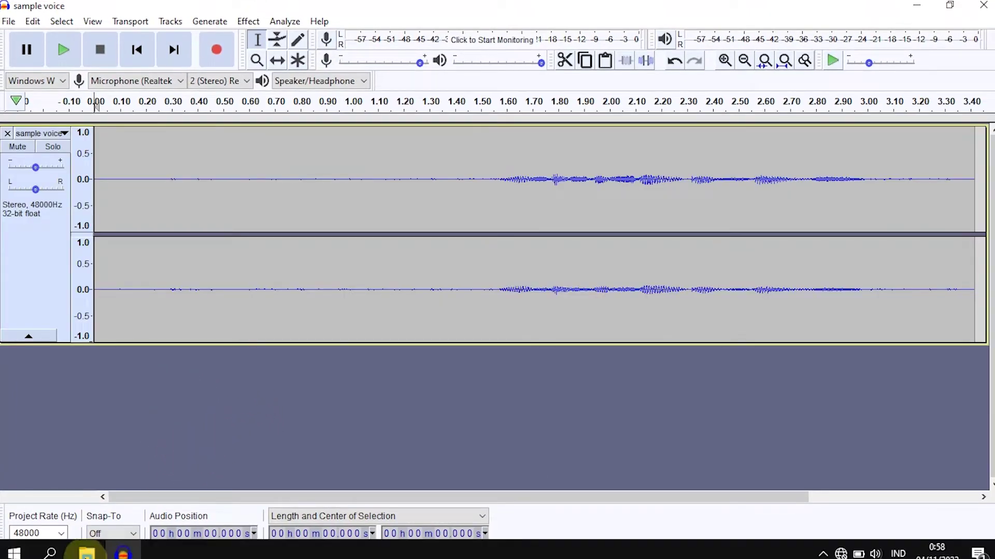
Step: Show the Sound folder in File Explorer to demonstrate dragging the file in, then return to Audacity
left_click(87, 549)
left_click_drag(356, 228, 390, 229)
left_click(156, 406)
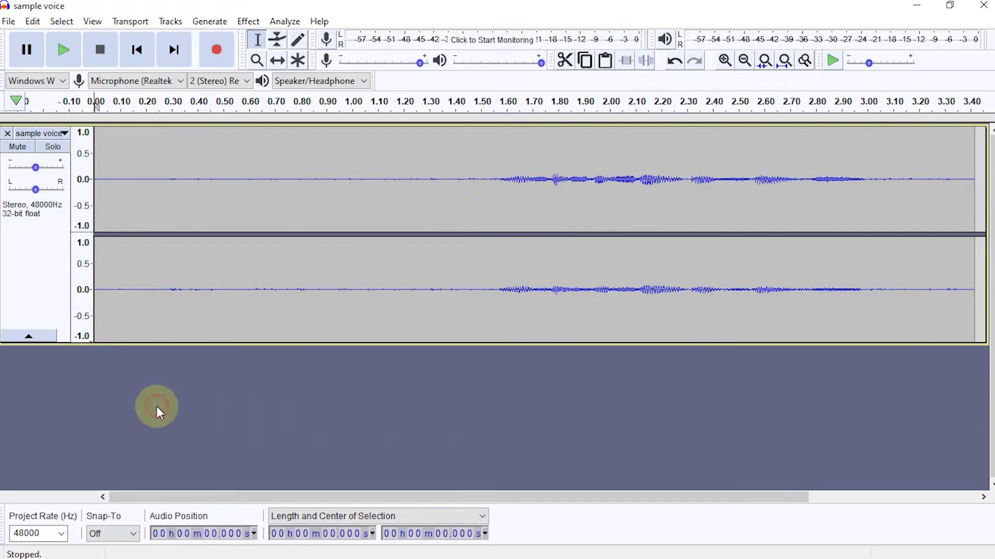
Step: Select the silent opening from 0.00 to 1.32 s and delete it
left_click(216, 170)
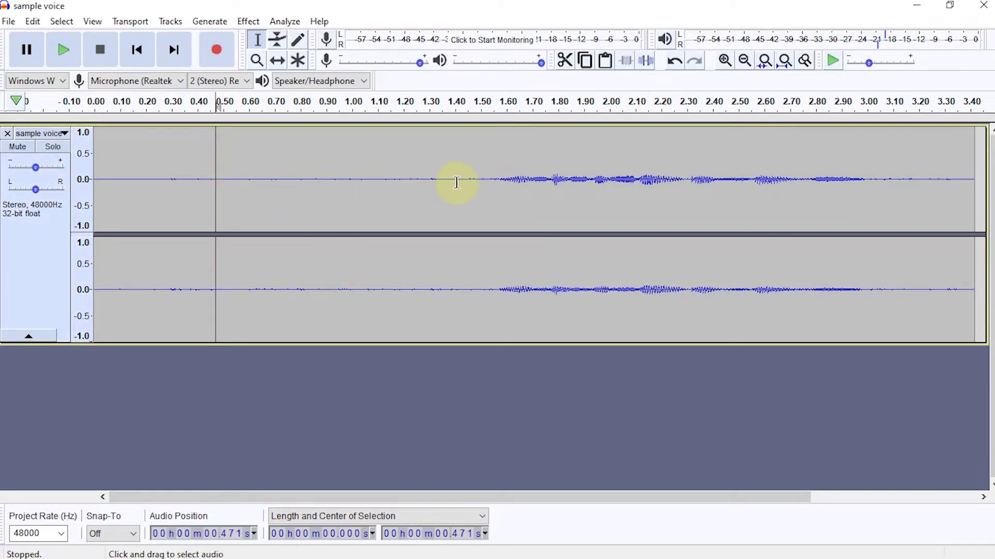
left_click_drag(434, 180, 6, 238)
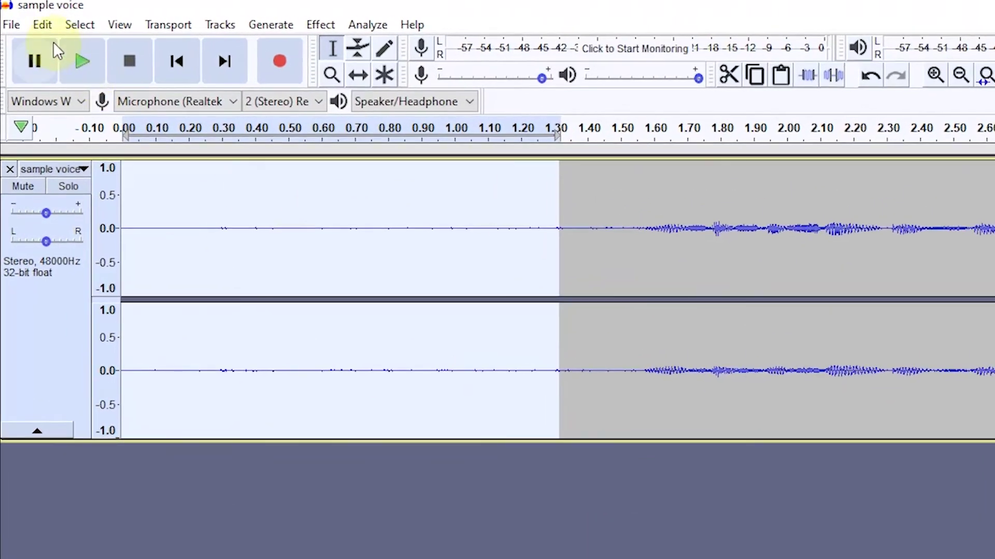
left_click(42, 25)
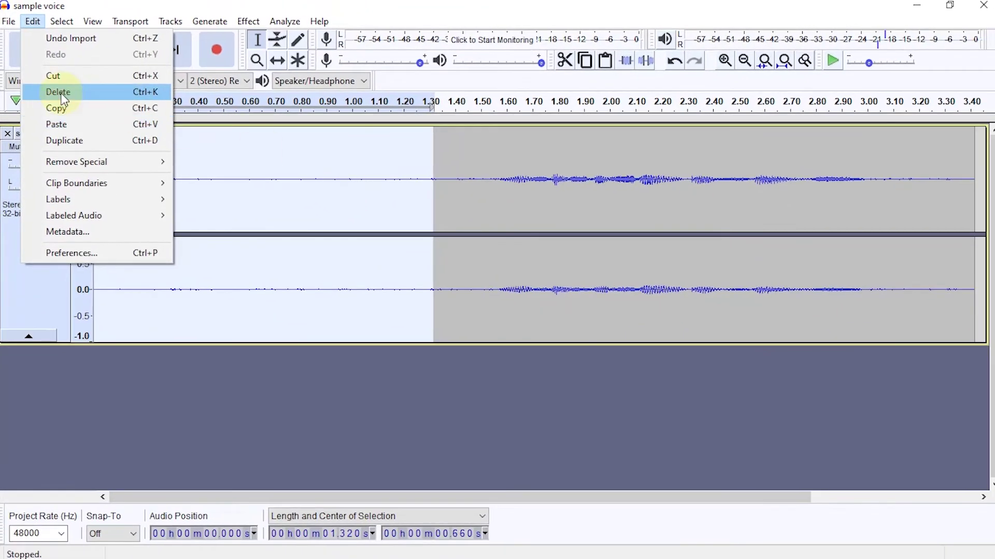
left_click(63, 96)
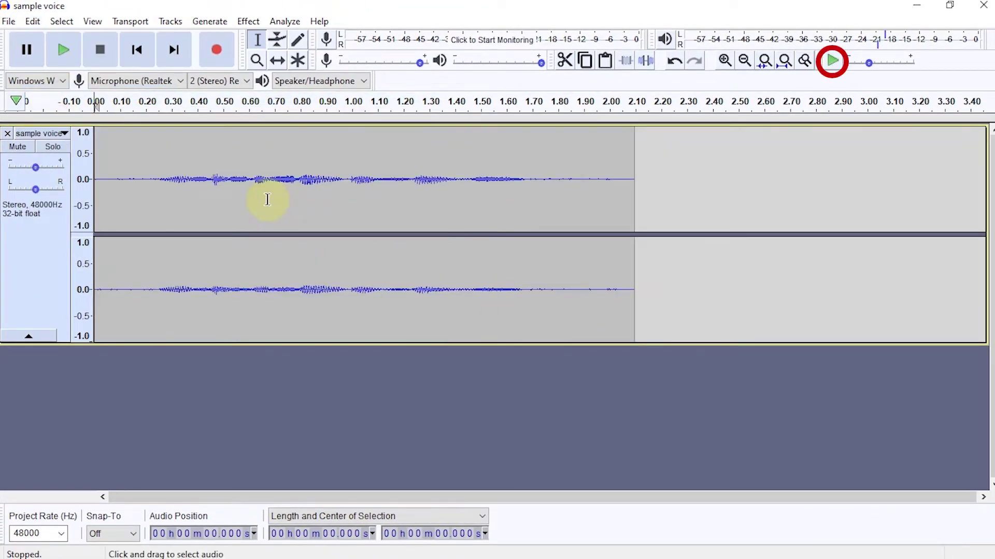
Step: Play the trimmed recording, probing playback from about 1.63–1.67 s to find where speech ends
key("space")
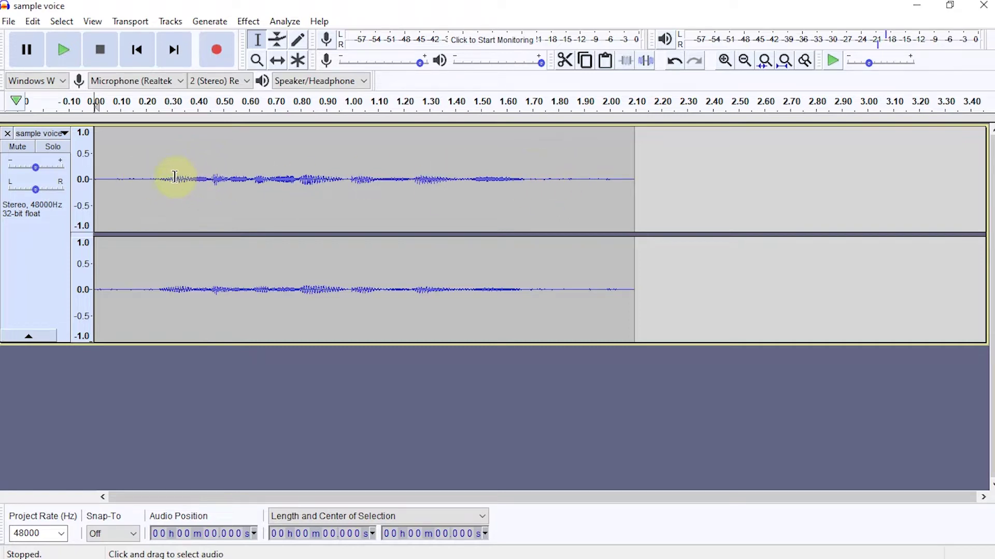
key("space")
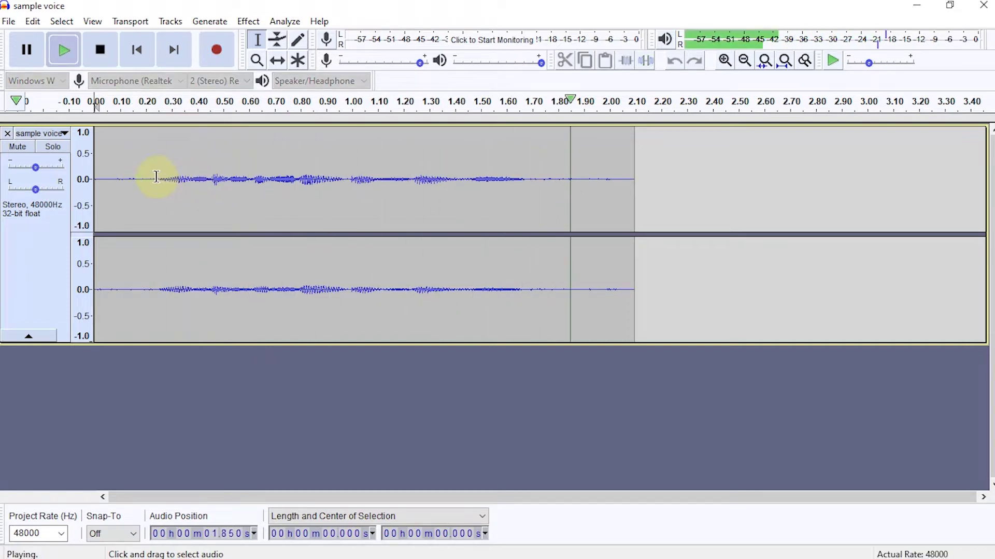
left_click(525, 180)
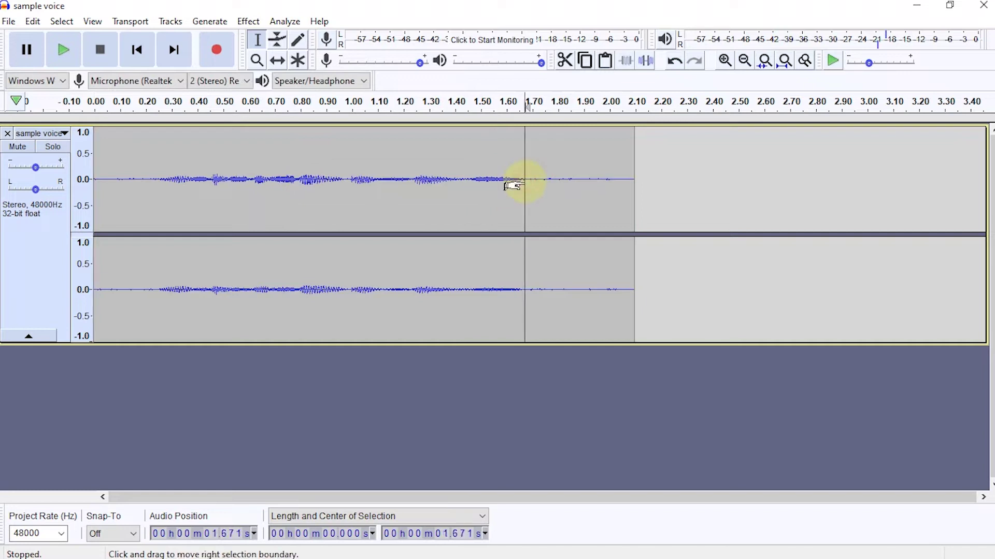
key("space")
left_click(515, 178)
key("space")
left_click(515, 179)
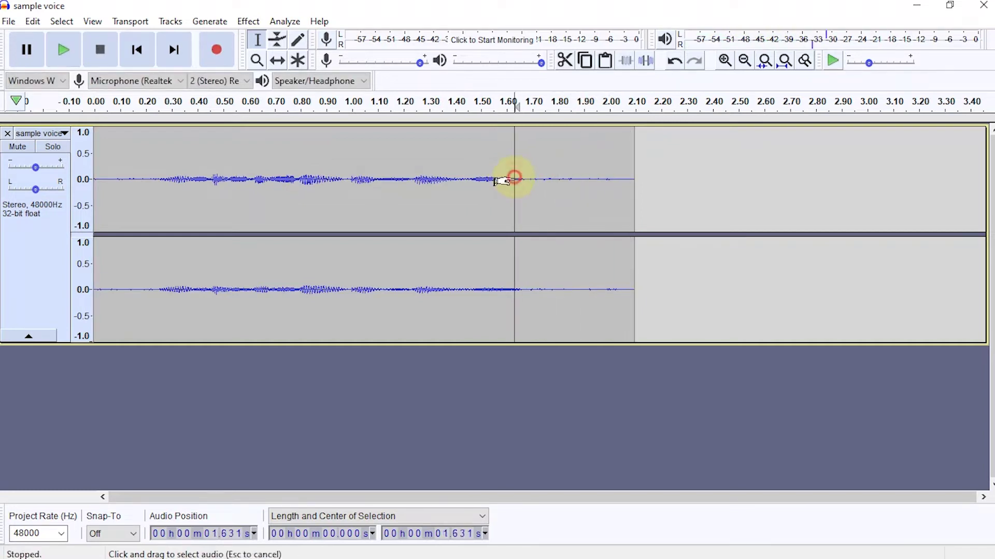
key("space")
Step: Pin the speech end at 1.669 s, then select and listen to the 1.669–2.098 s tail
left_click(518, 179)
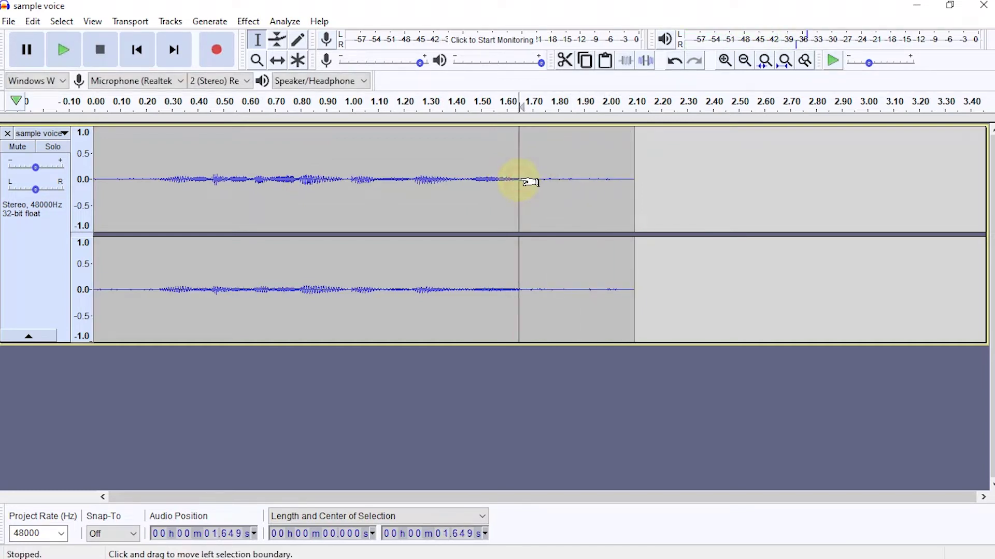
key("space")
left_click(521, 180)
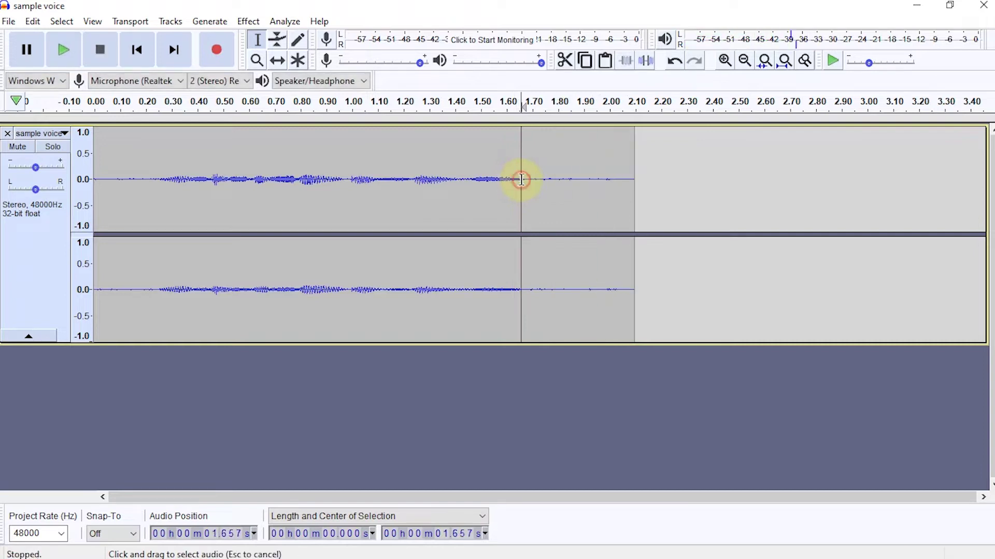
key("space")
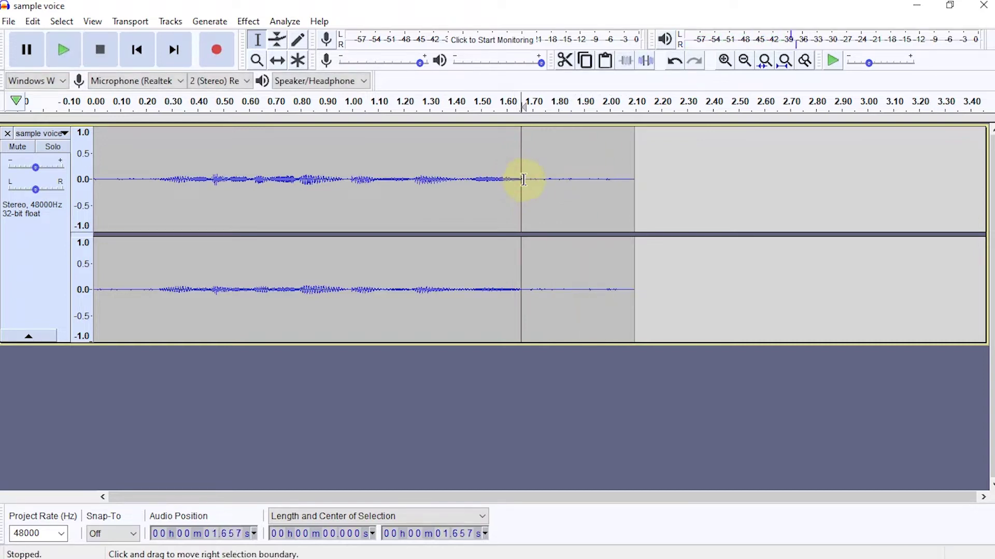
left_click(524, 180)
left_click_drag(524, 180, 634, 184)
key("space")
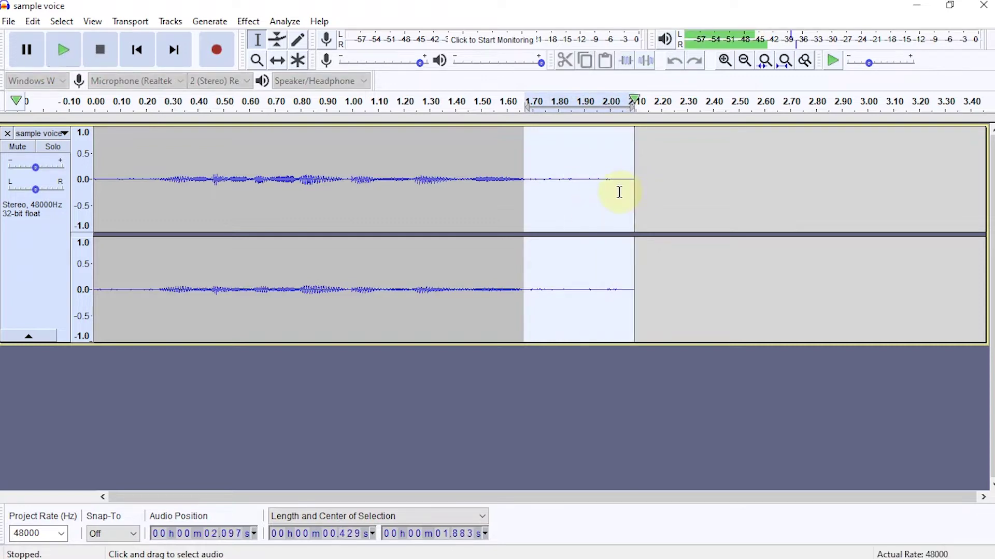
key("space")
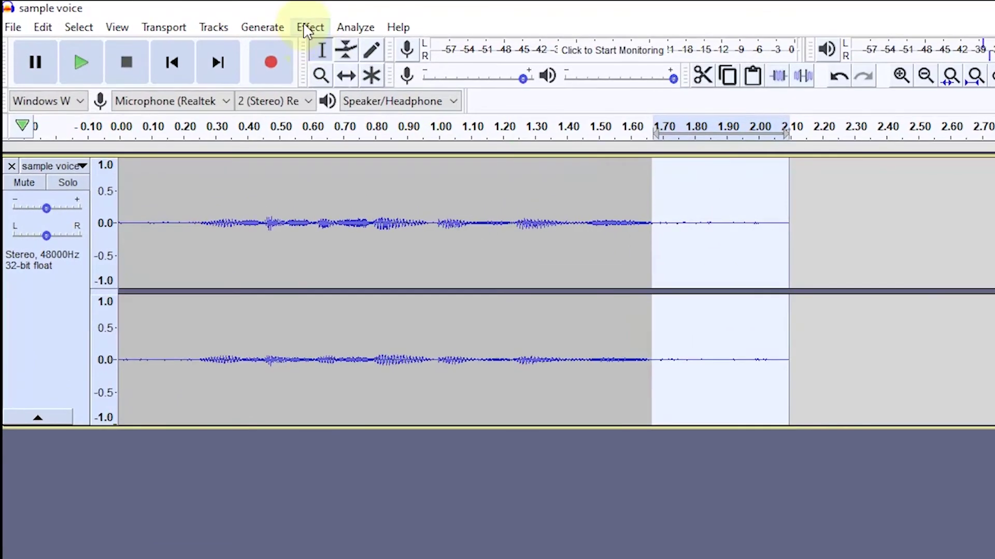
Step: Capture a Noise Reduction noise profile from the selected tail, reviewing sensitivity 6.00 and smoothing 3
left_click(309, 28)
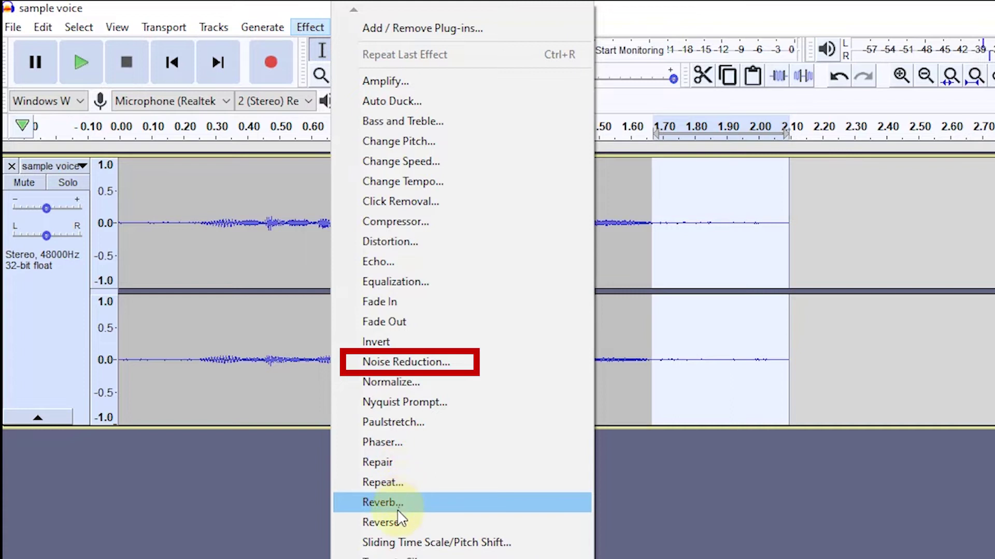
left_click(394, 363)
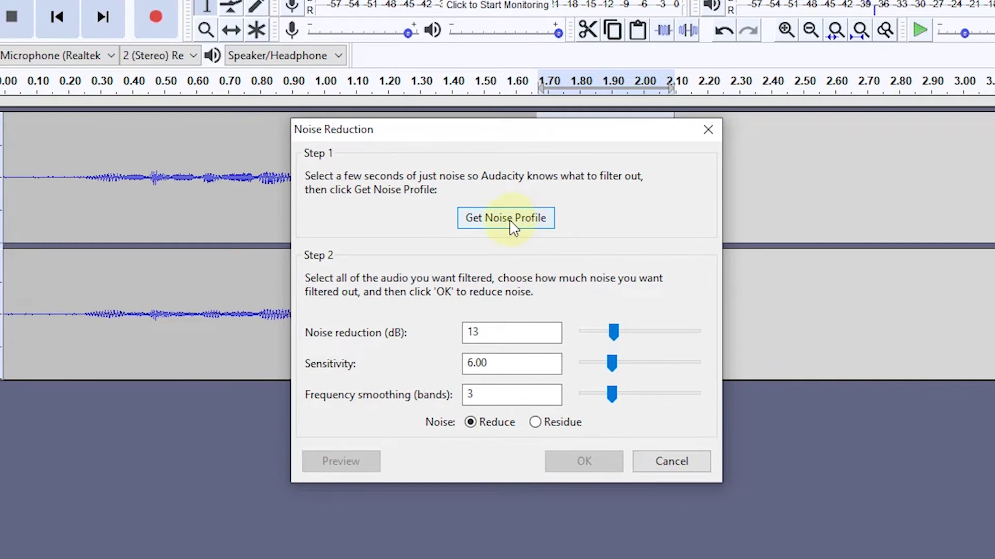
left_click(497, 331)
left_click_drag(505, 363, 429, 363)
double_click(495, 394)
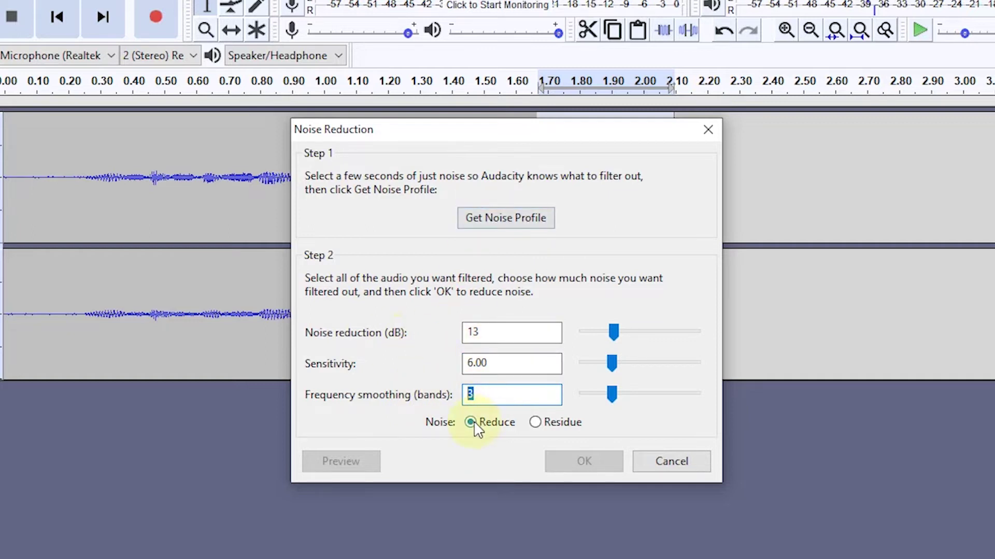
left_click(491, 218)
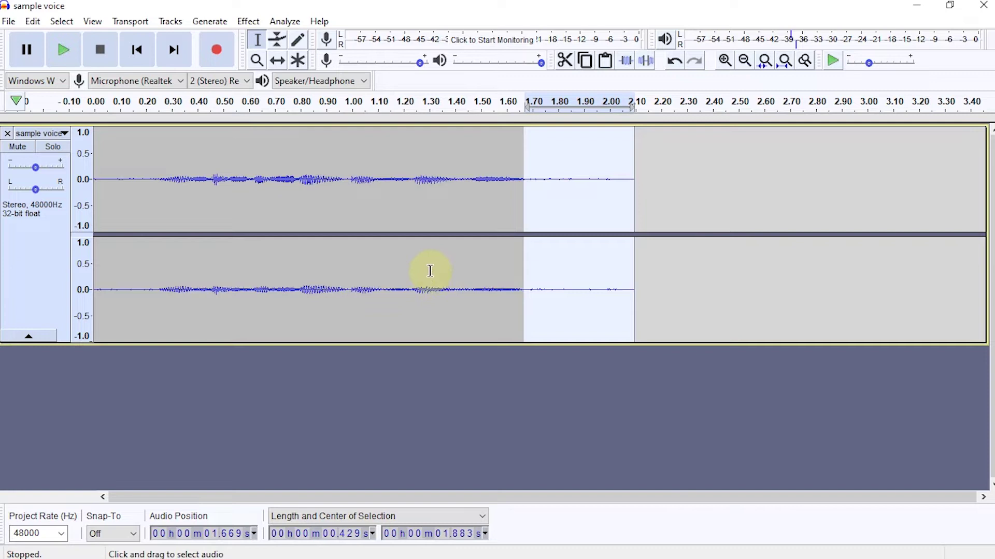
Step: Apply Noise Reduction (13 dB, sensitivity 6.00, smoothing 3) to the whole recording and play it back
key("shift+Home")
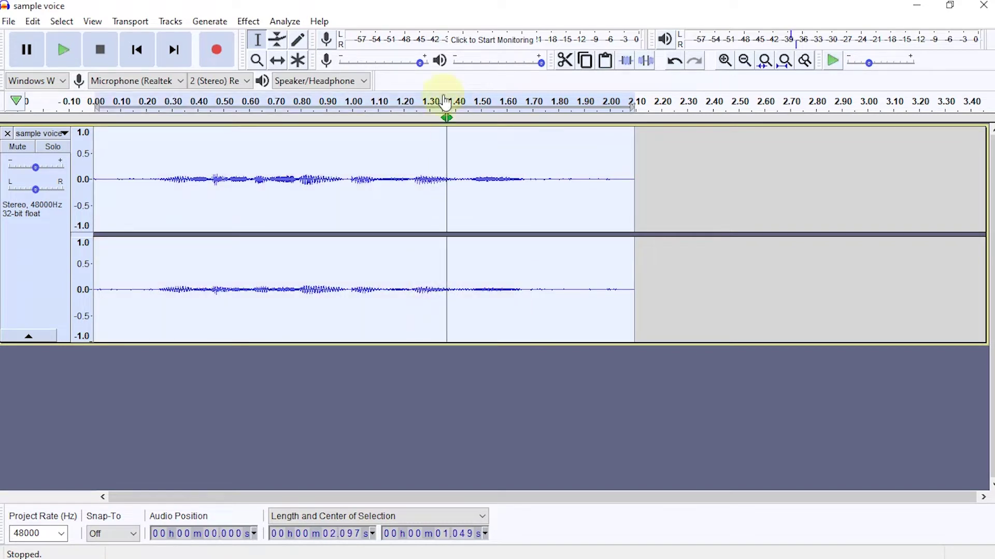
left_click(253, 17)
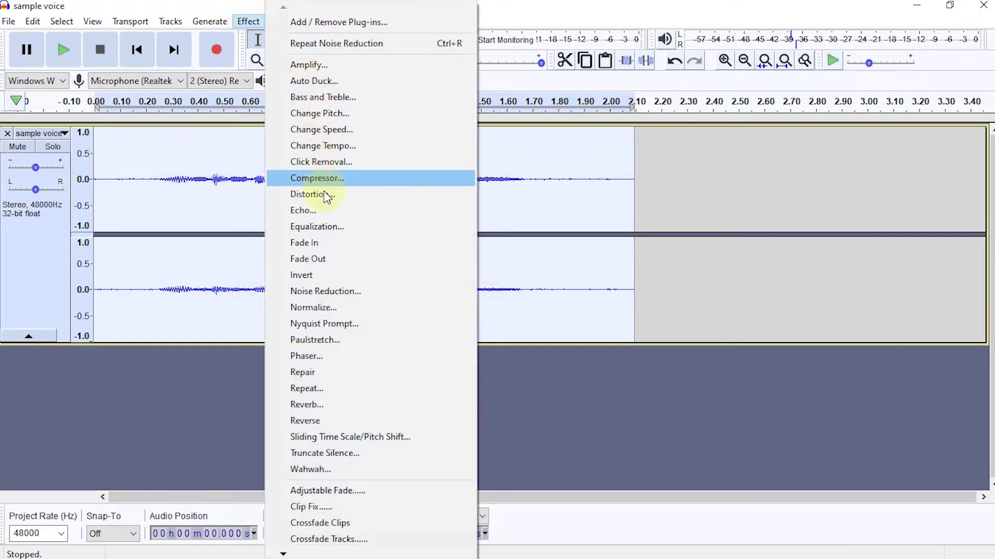
left_click(325, 290)
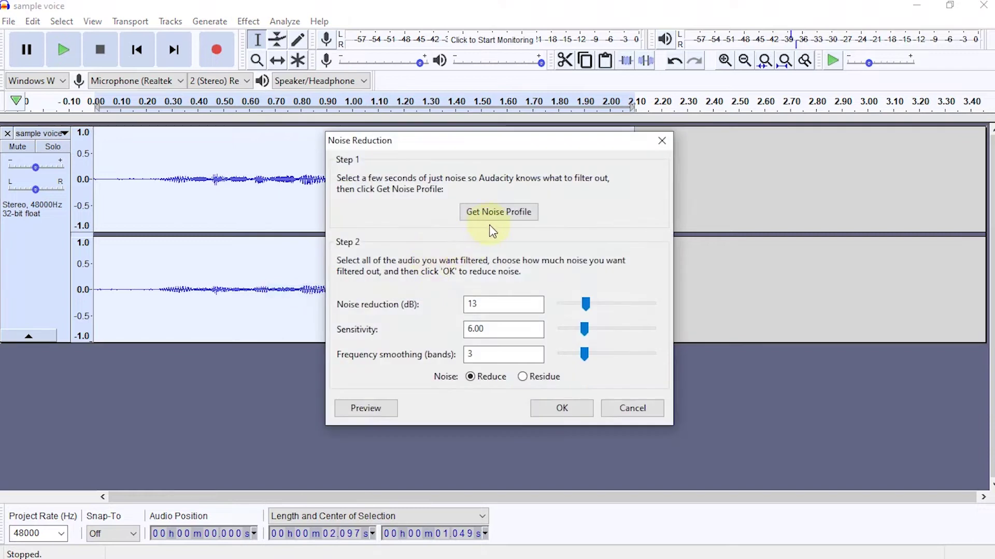
left_click(563, 409)
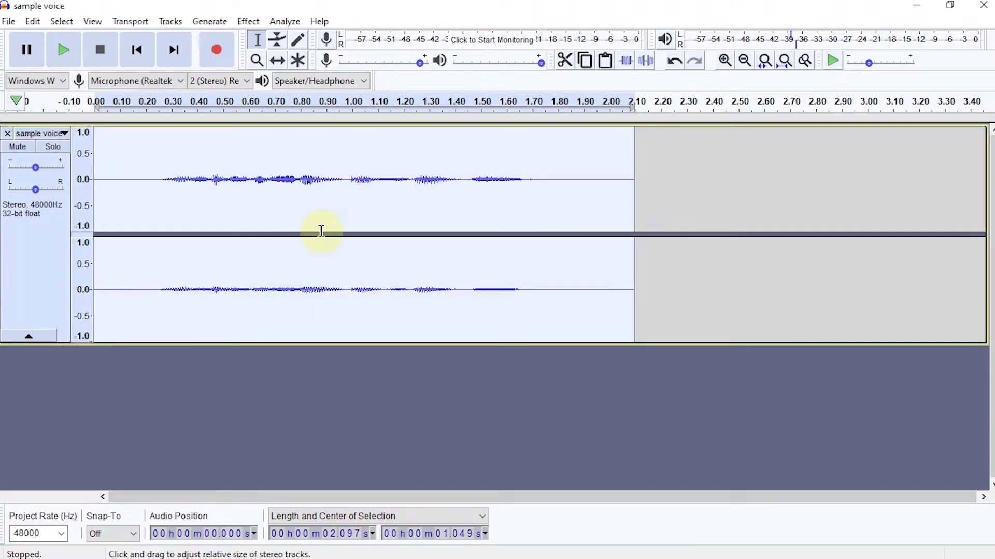
key("space")
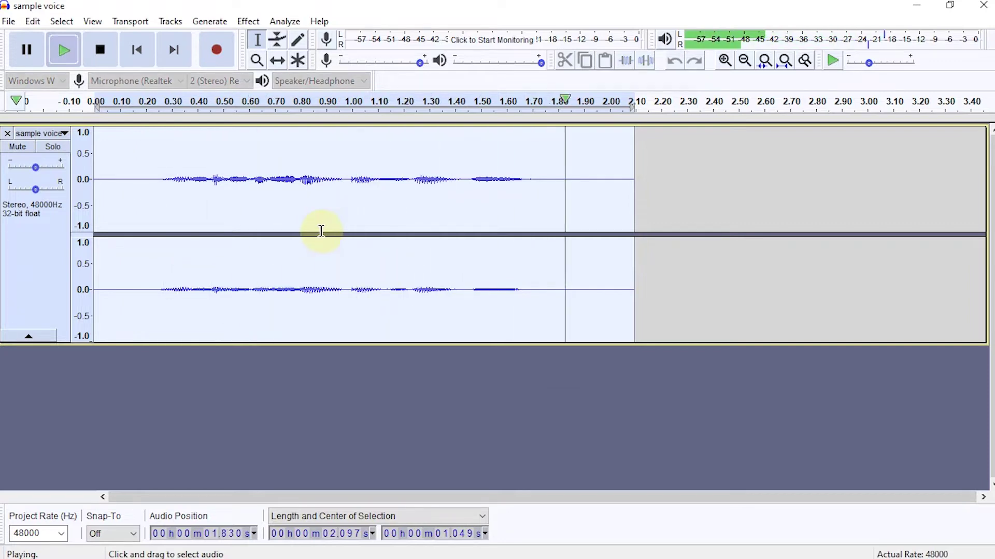
key("space")
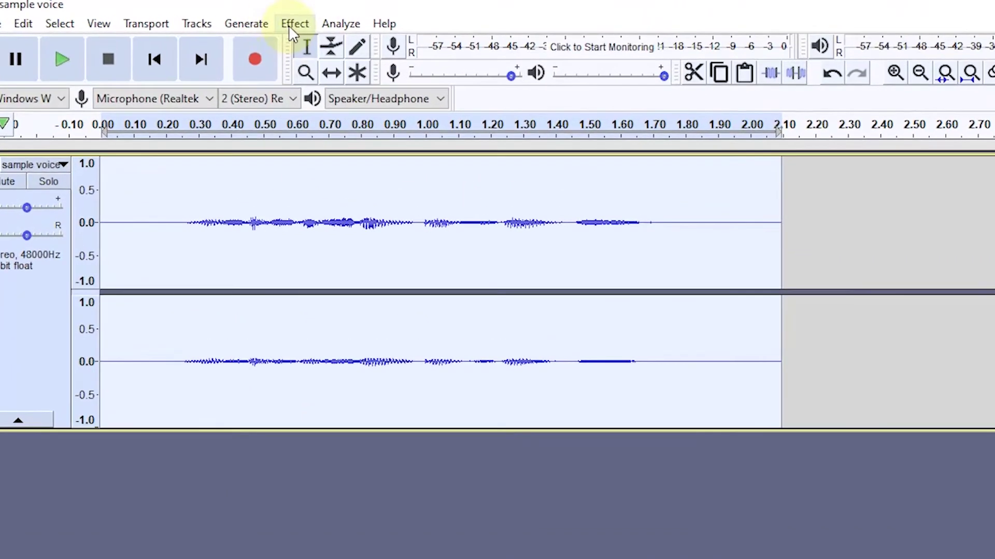
Step: Normalize the recording to -1.0 dB maximum amplitude with DC offset removal on
left_click(248, 22)
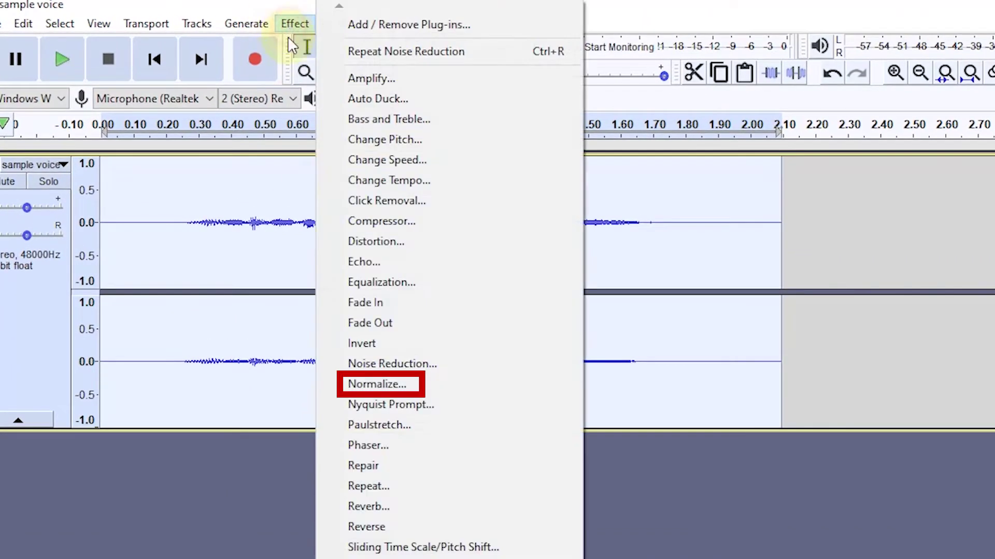
left_click(377, 383)
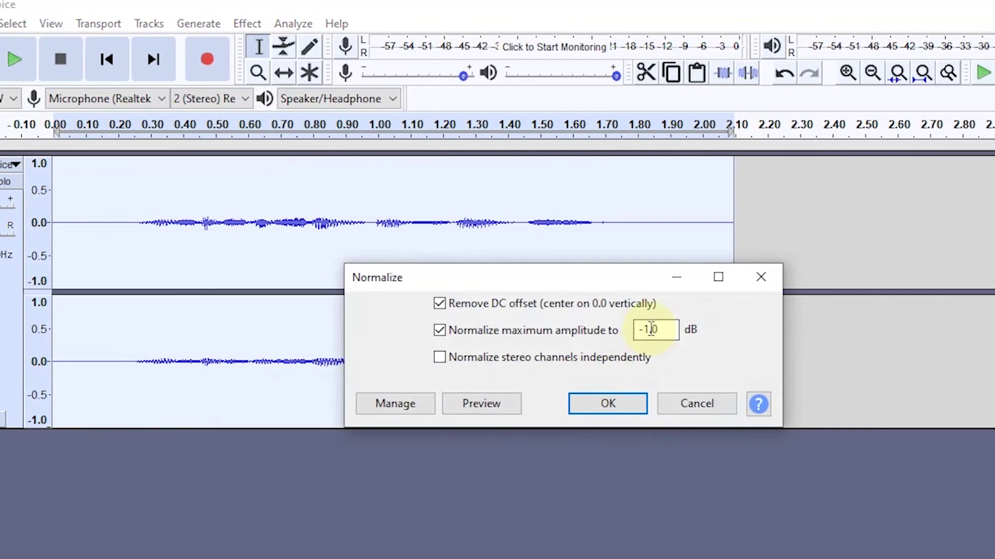
left_click(632, 329)
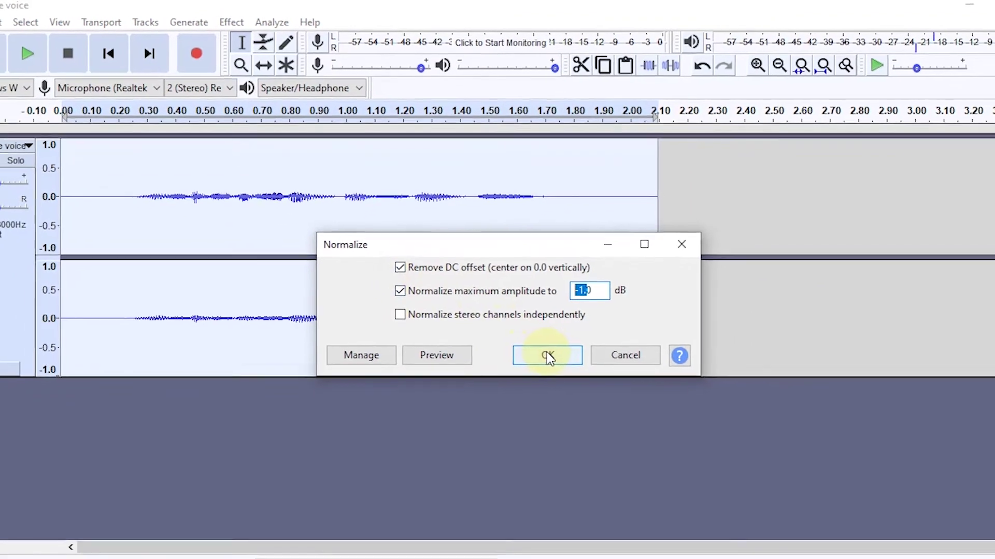
left_click(566, 403)
left_click_drag(151, 180, 86, 179)
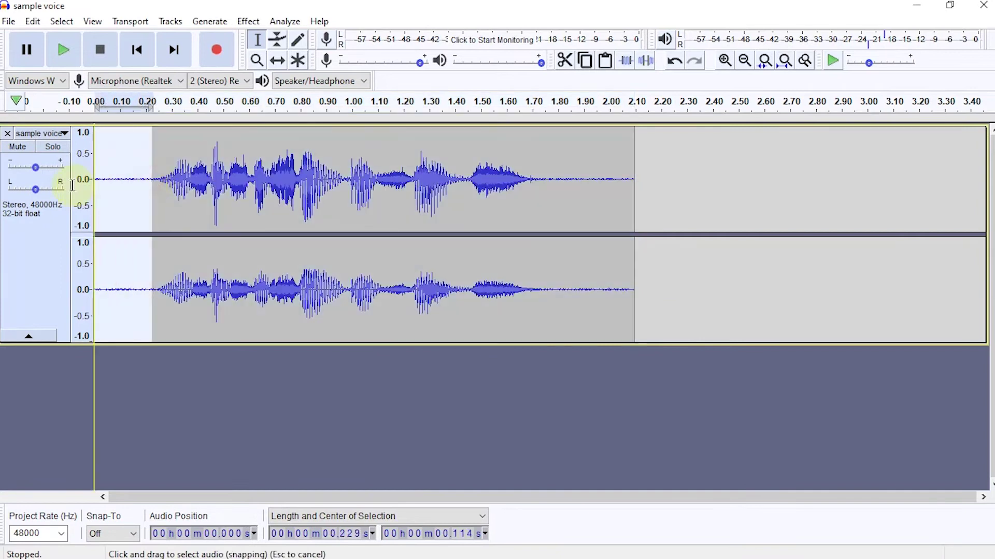
Step: Select the quiet tail from about 1.69 s to the end and capture it as a noise profile
left_click(135, 180)
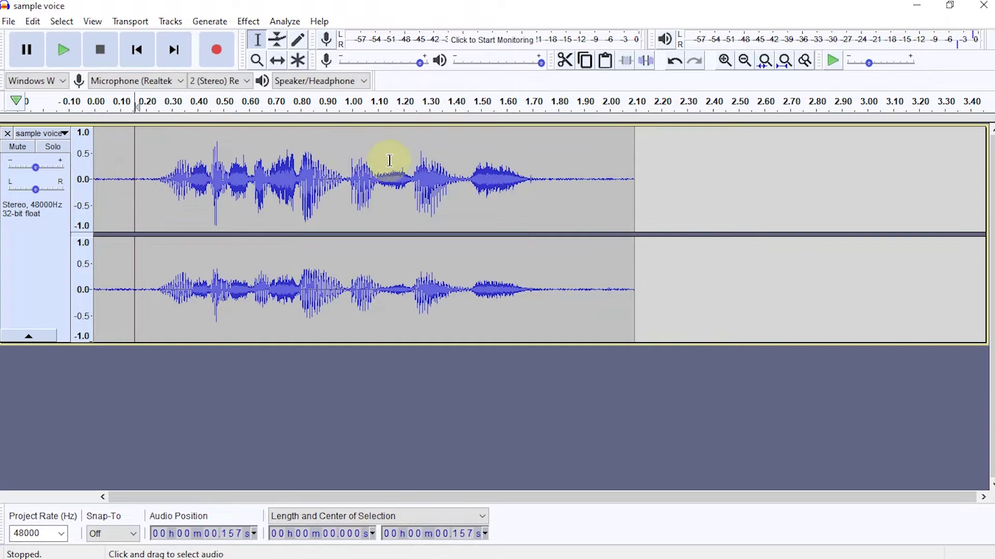
left_click(530, 171)
key("space")
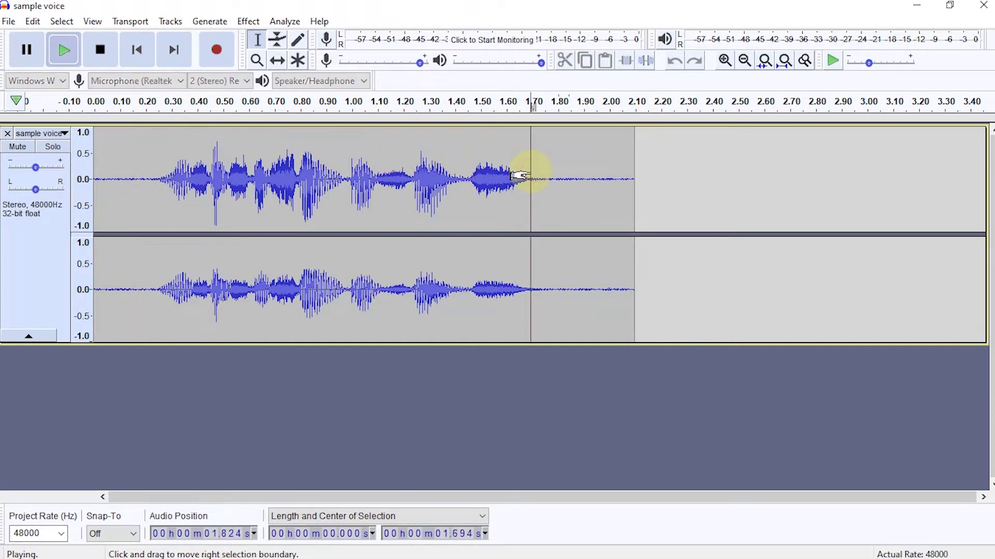
left_click_drag(520, 176, 632, 186)
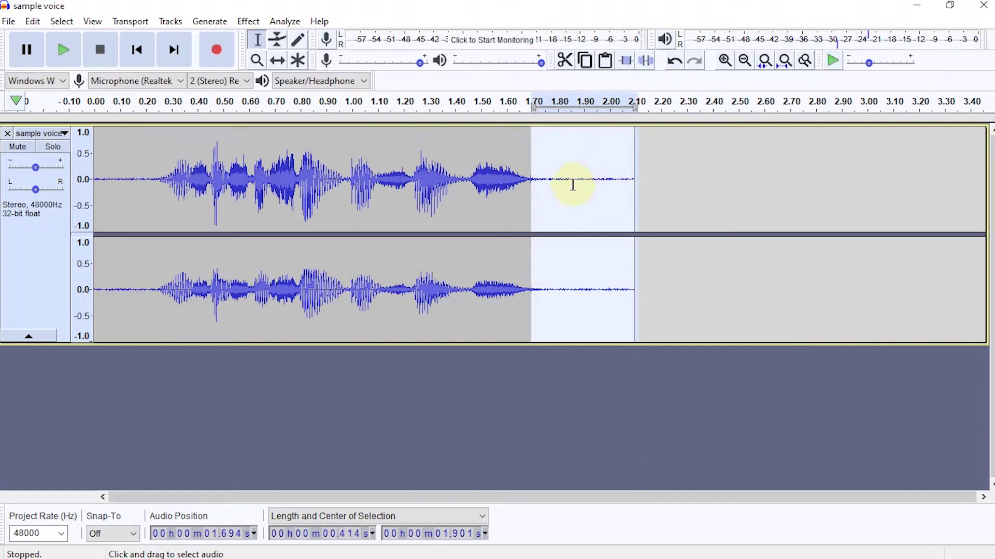
left_click(248, 22)
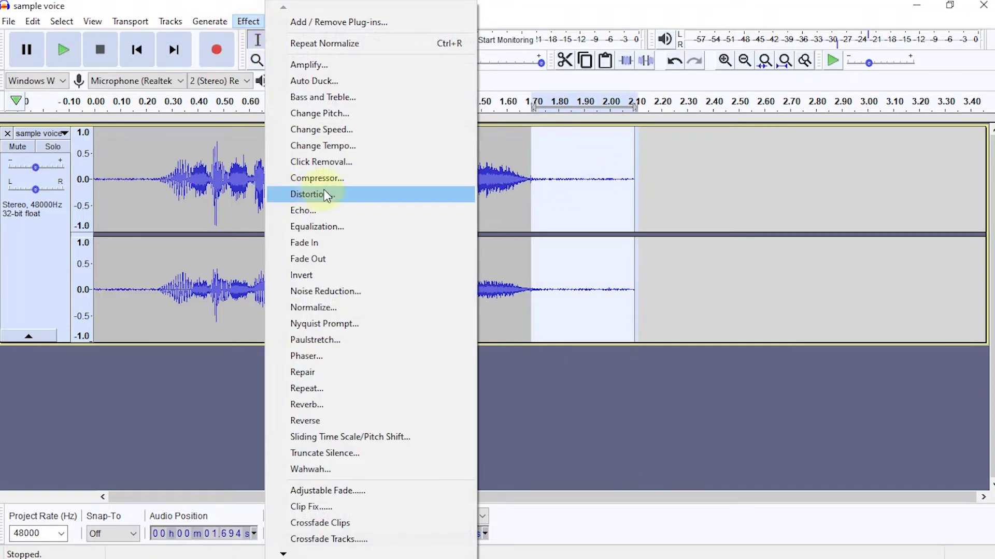
left_click(320, 293)
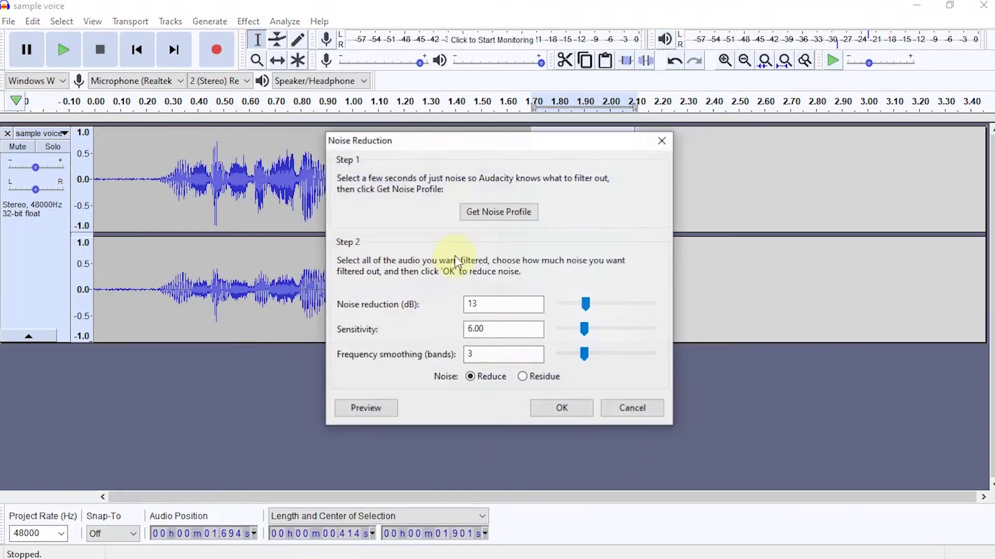
left_click(486, 213)
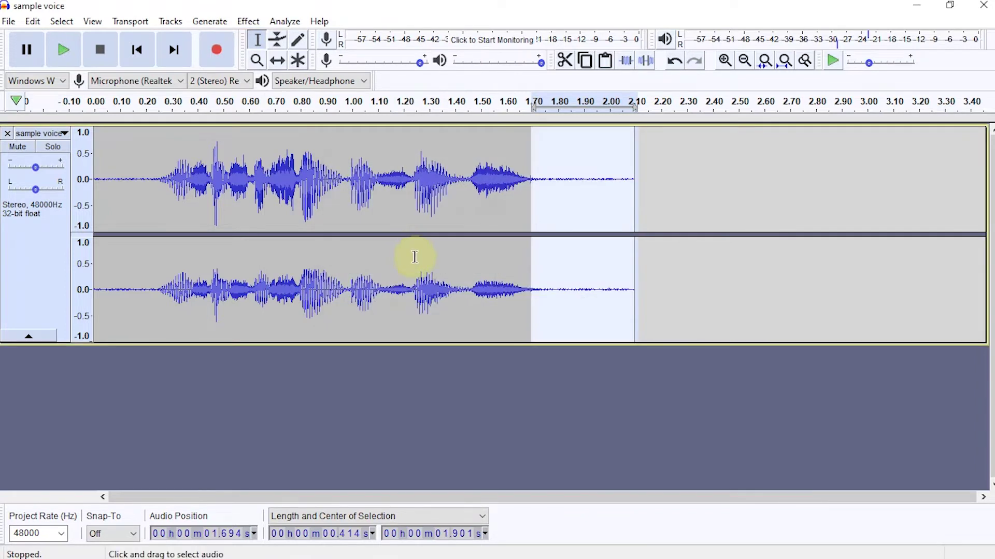
Step: Select all and apply Noise Reduction again to the whole normalized recording
key("ctrl+a")
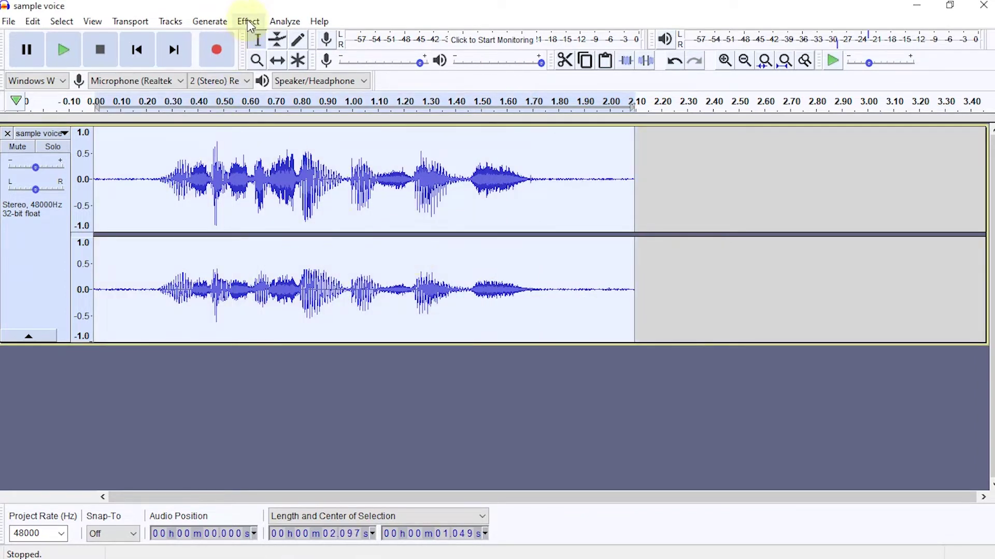
left_click(249, 22)
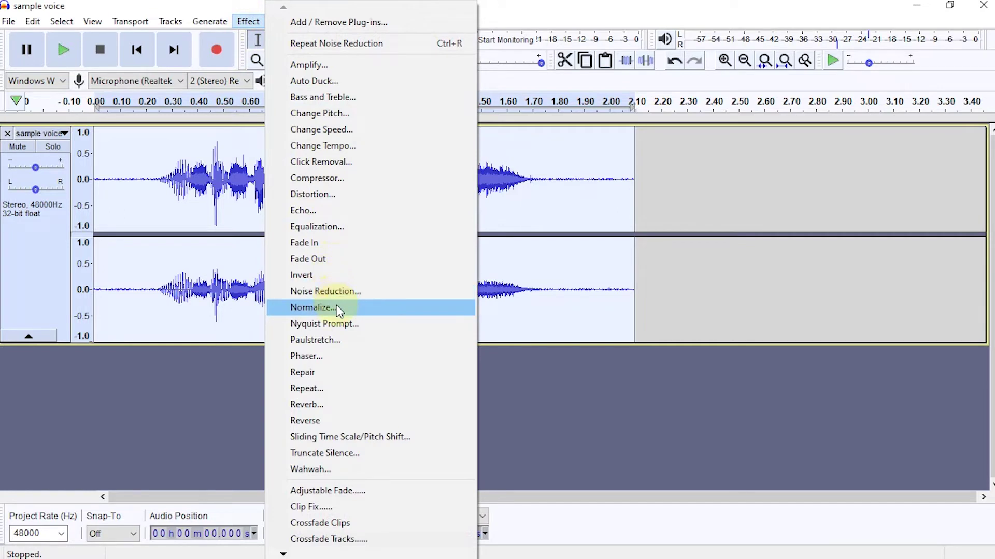
left_click(329, 291)
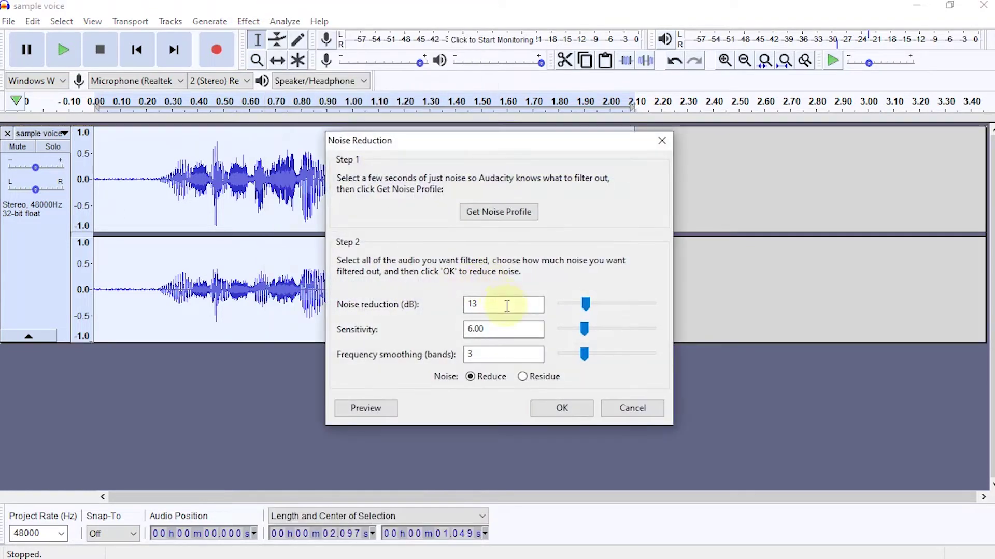
left_click(562, 407)
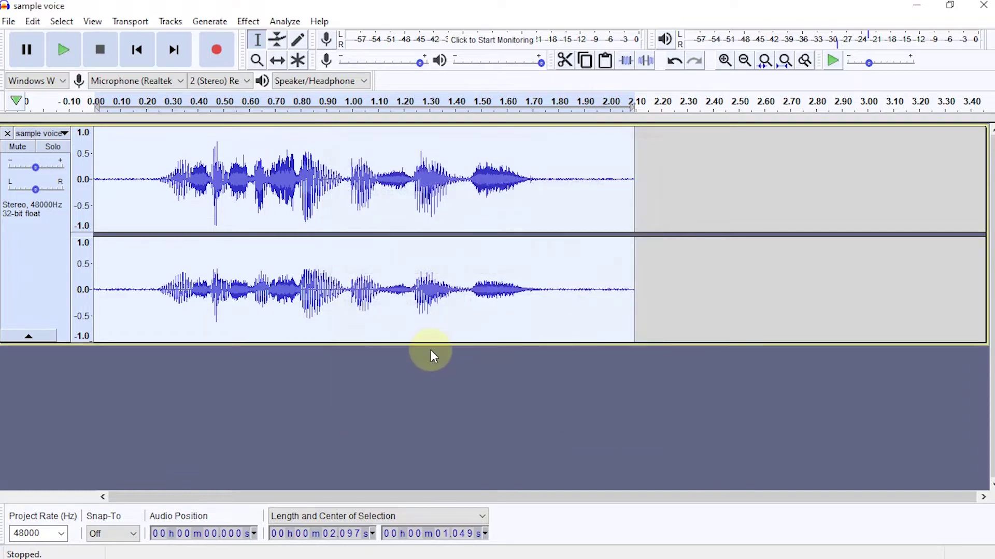
left_click(452, 158)
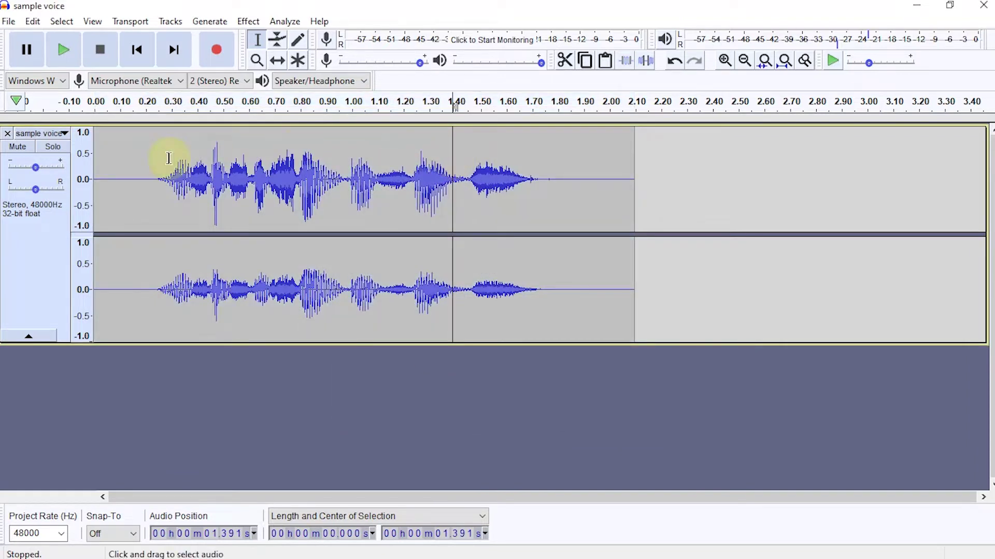
left_click(94, 171)
key("space")
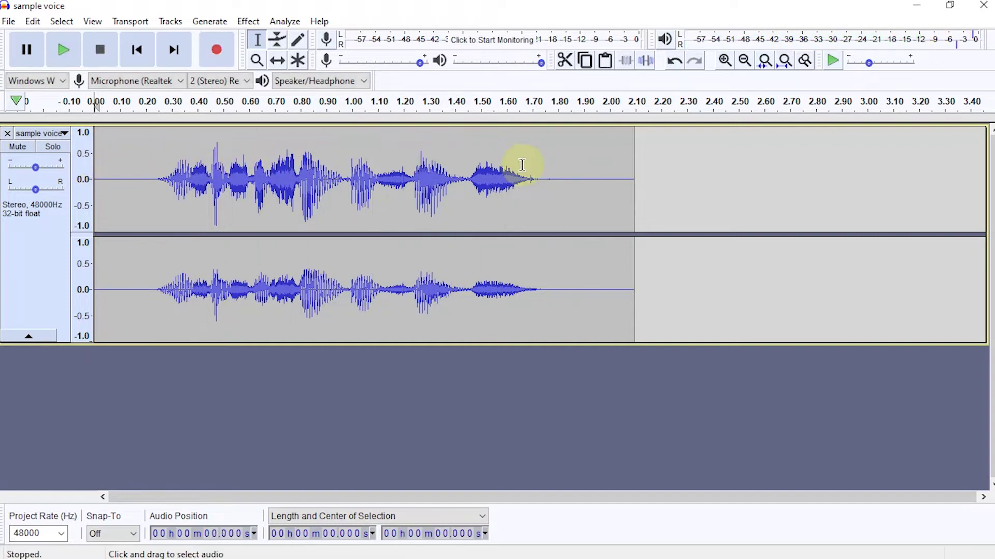
left_click(529, 176)
key("space")
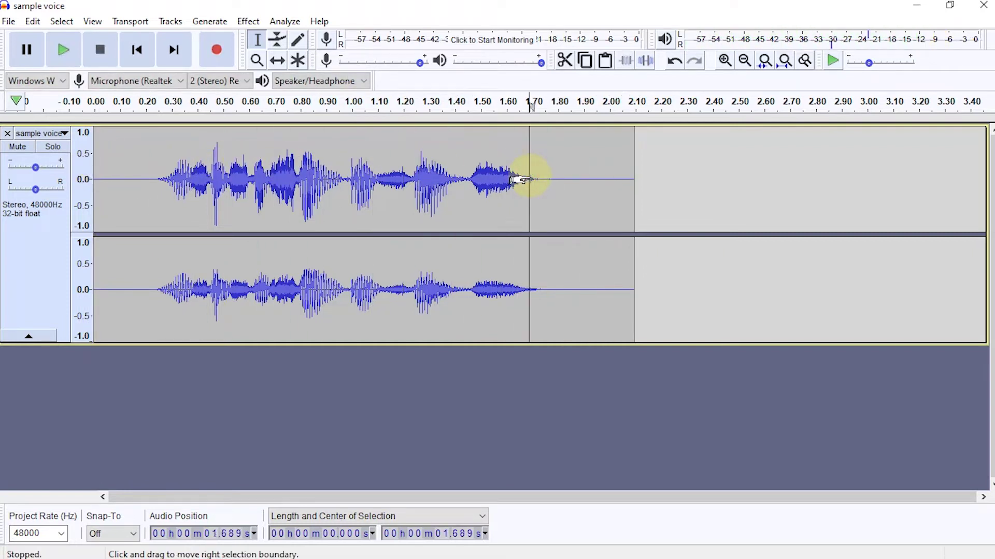
left_click_drag(529, 179, 542, 181)
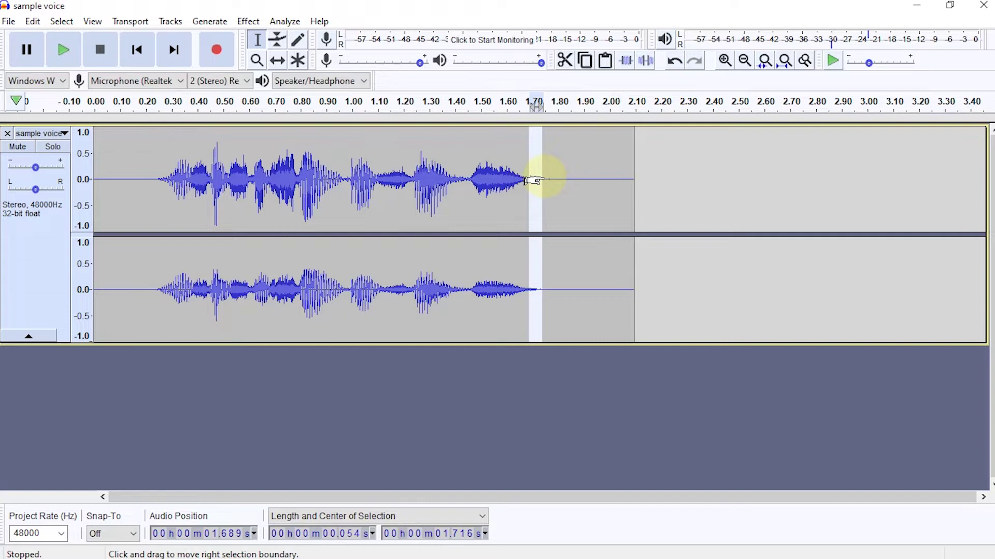
key("Delete")
left_click(420, 158)
key("space")
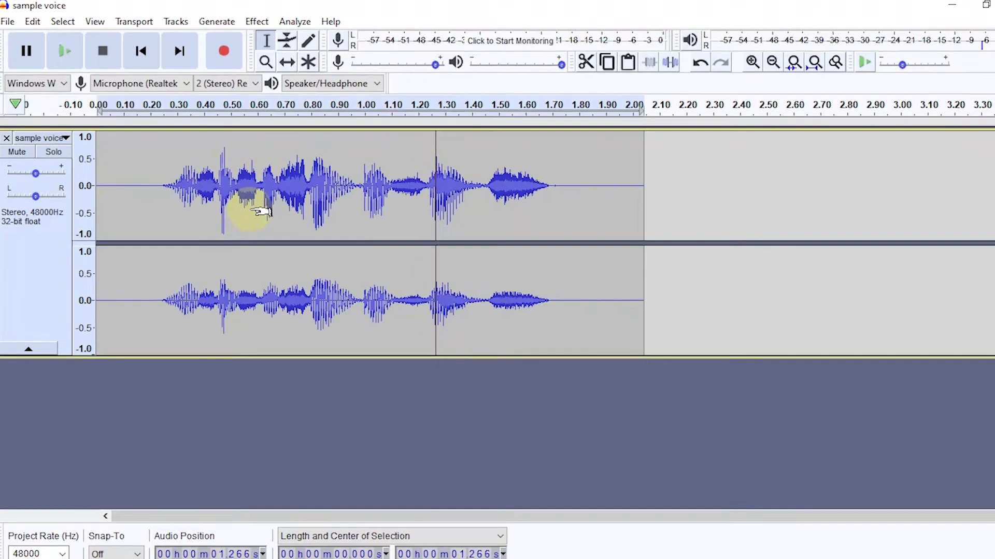
Step: Compress the whole clip with default settings (-12 dB threshold, 2:1 ratio, make-up gain) and play it
double_click(252, 204)
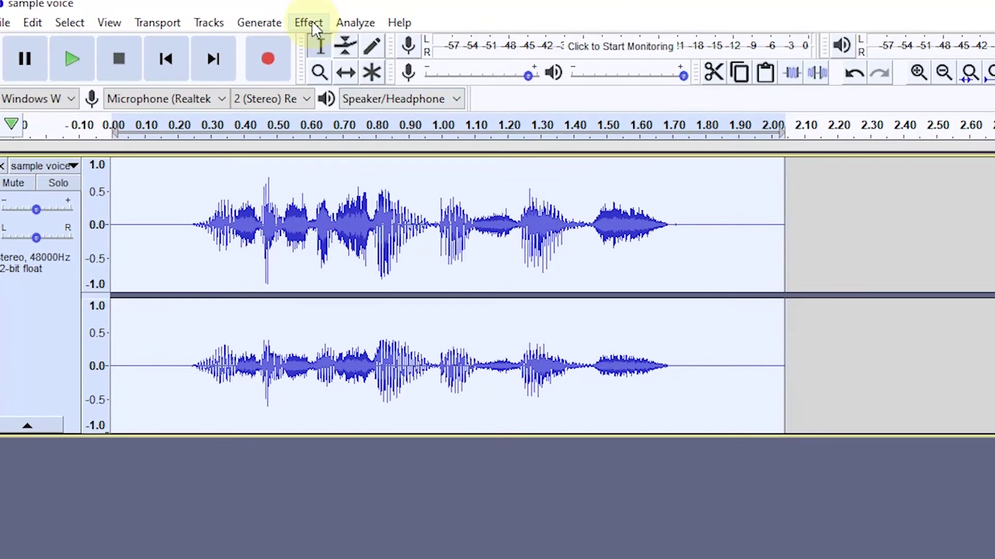
left_click(310, 22)
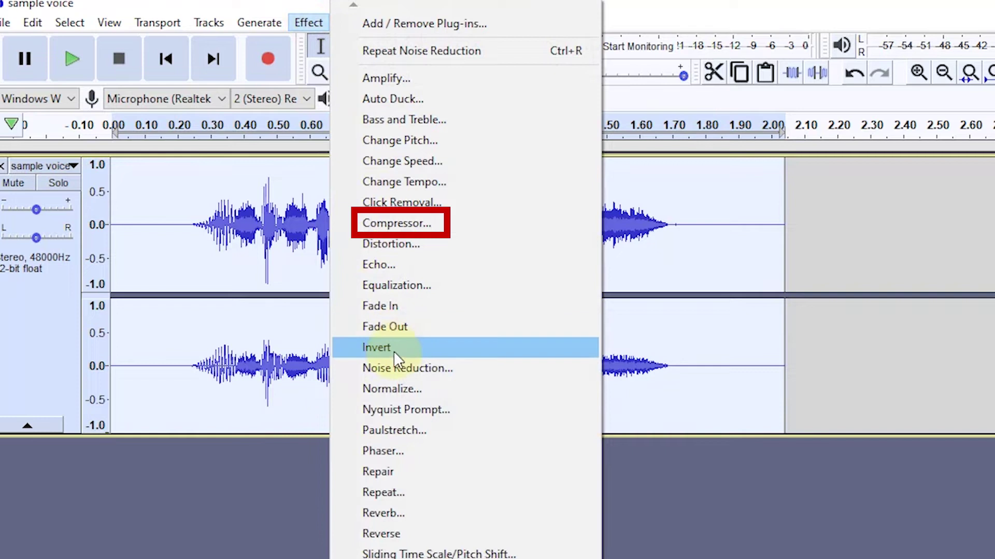
left_click(394, 224)
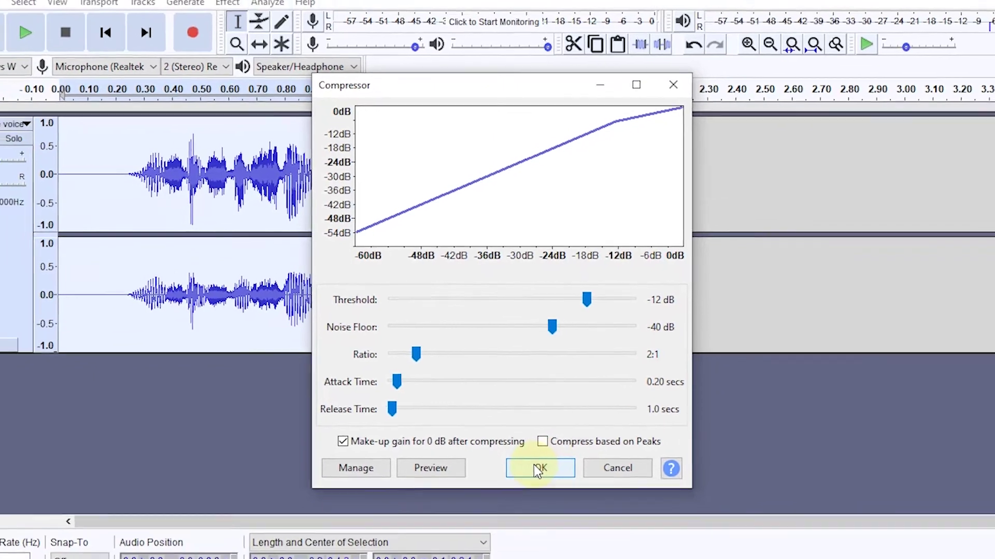
left_click(550, 508)
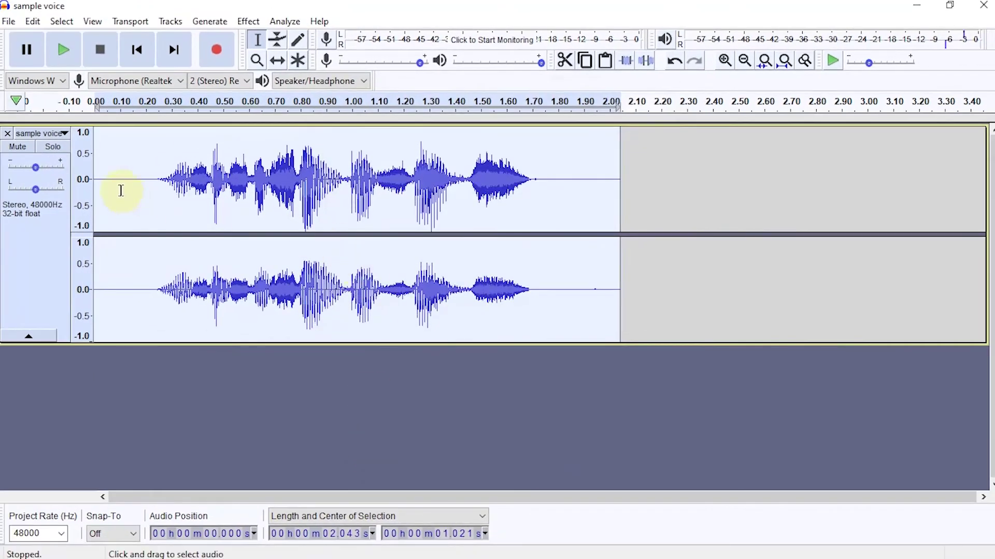
left_click(100, 171)
key("space")
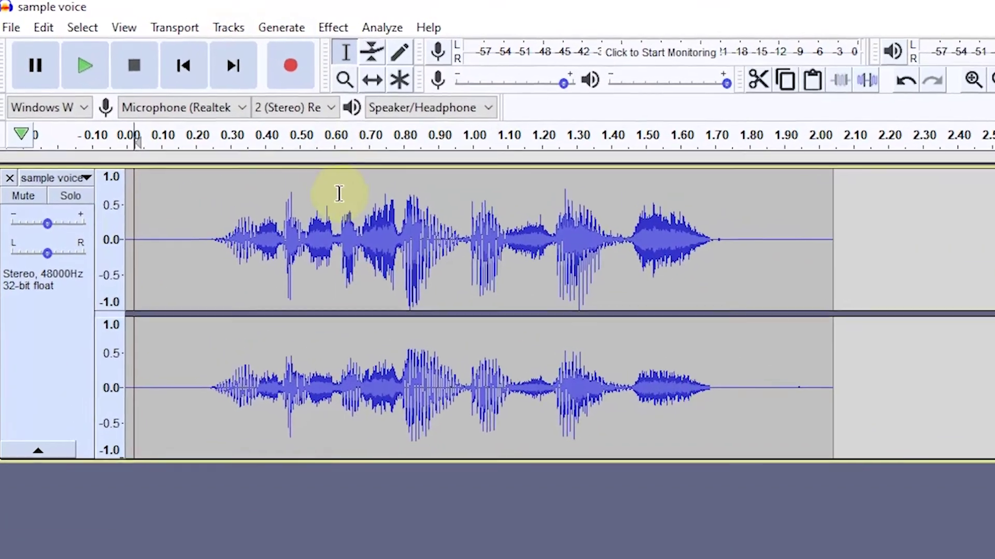
Step: Amplify the whole clip by 1.0 dB with Allow clipping ticked, then play it back
double_click(298, 167)
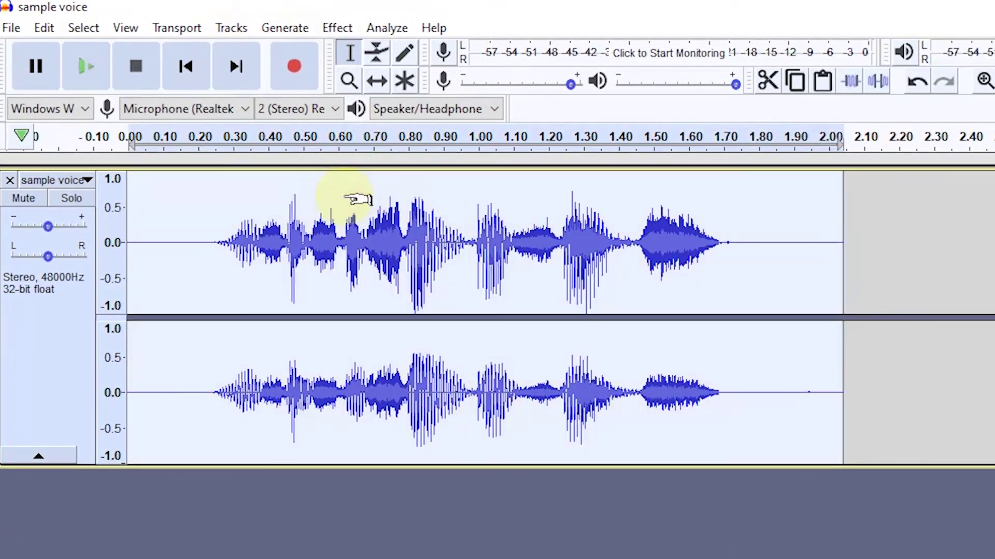
left_click(338, 27)
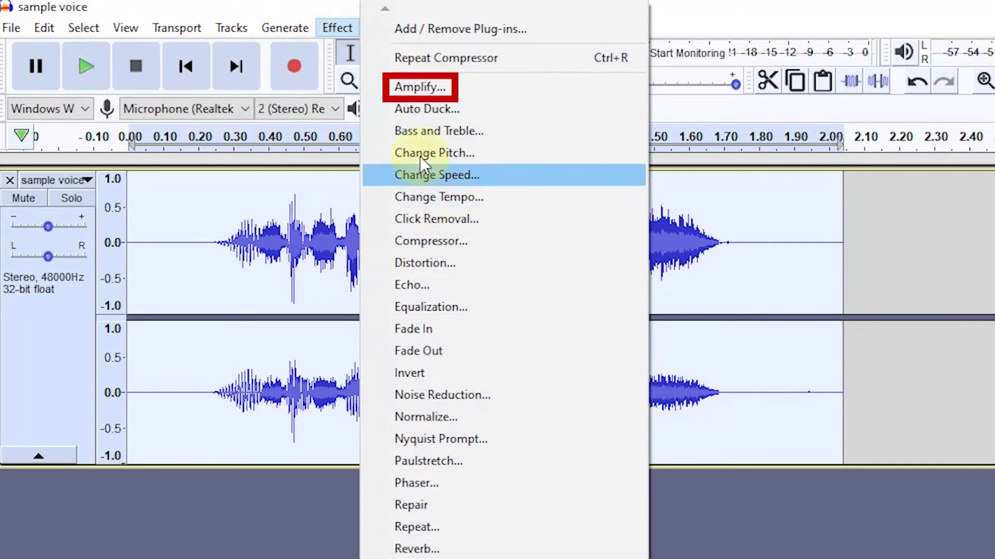
left_click(430, 88)
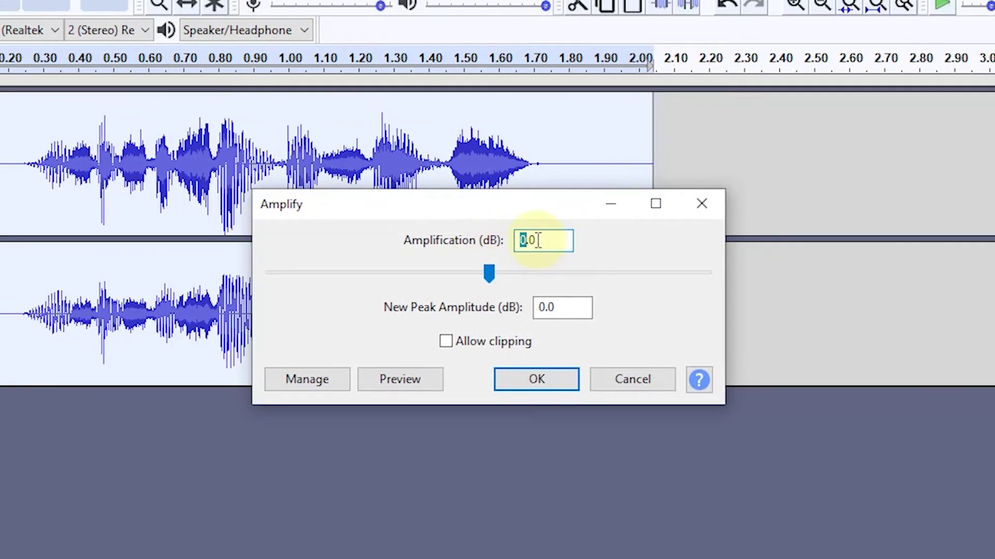
type("1")
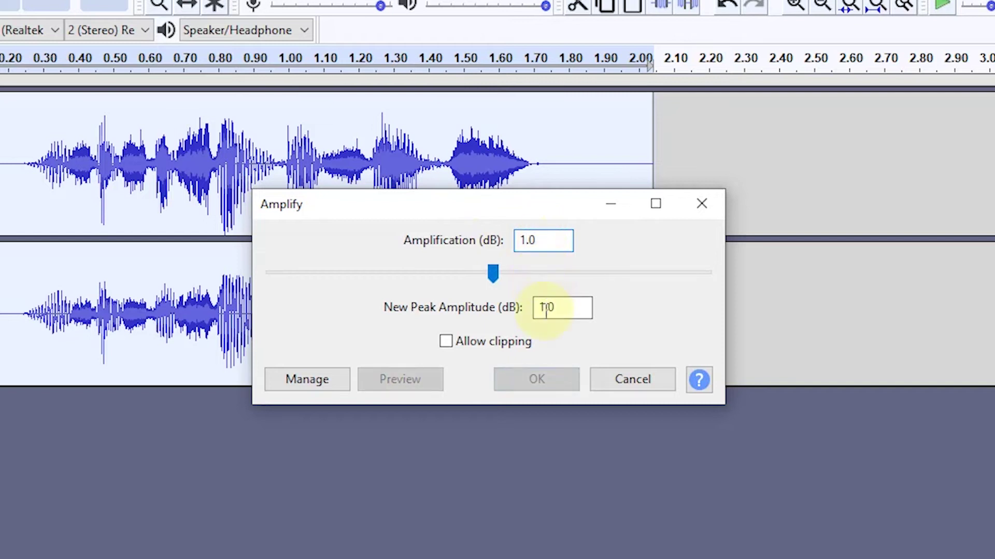
left_click(445, 342)
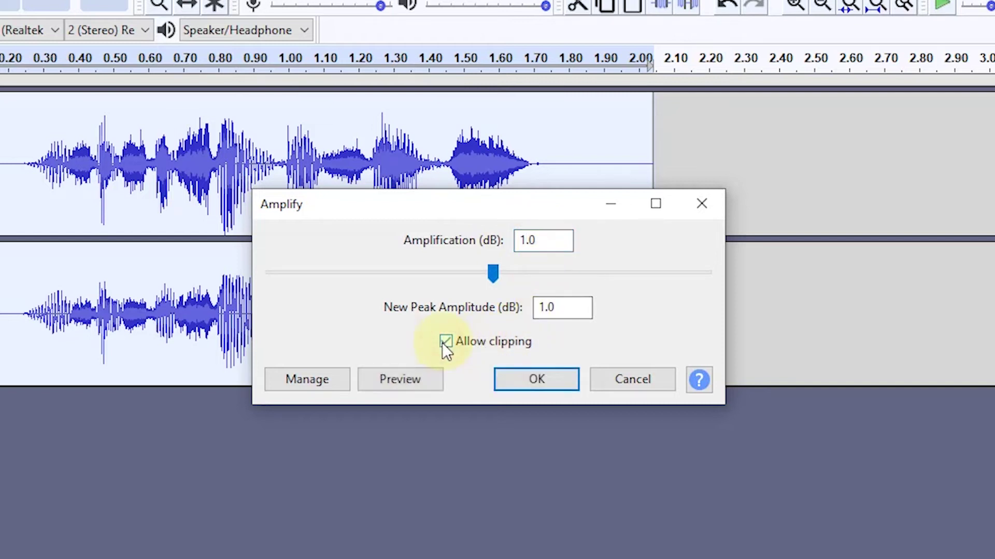
left_click(534, 378)
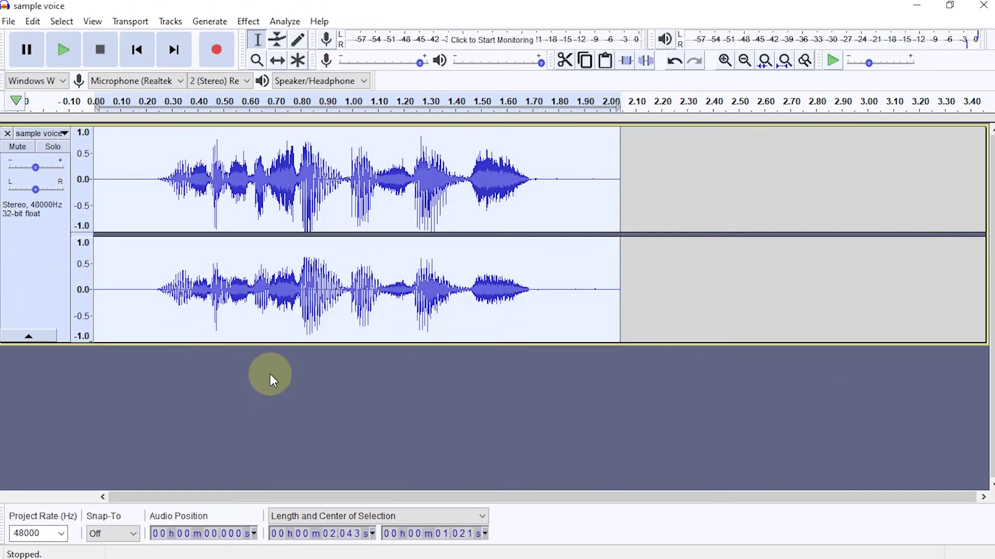
key("space")
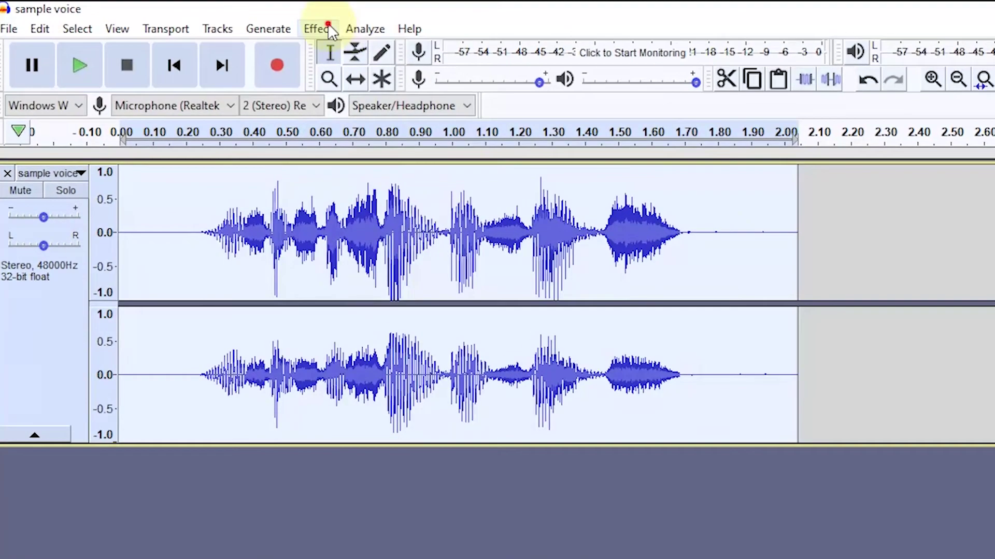
Step: Apply Bass and Treble with bass and treble each at +2.0 dB, then reselect the whole clip
left_click(328, 23)
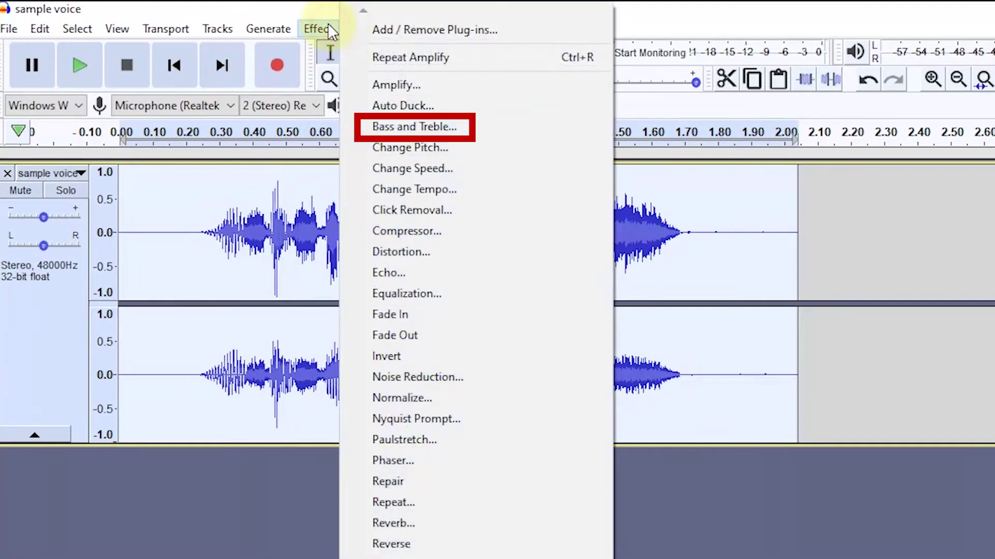
left_click(397, 138)
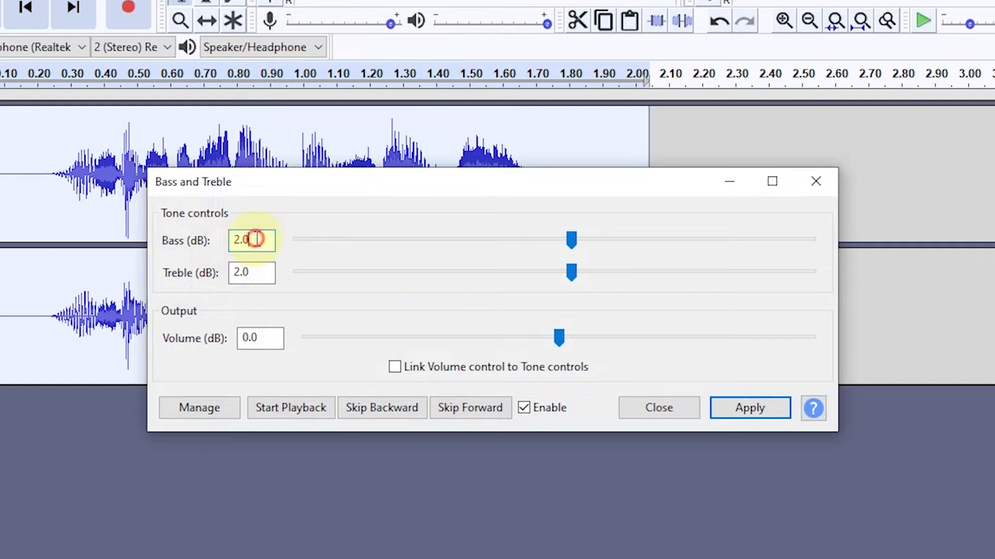
key("Tab")
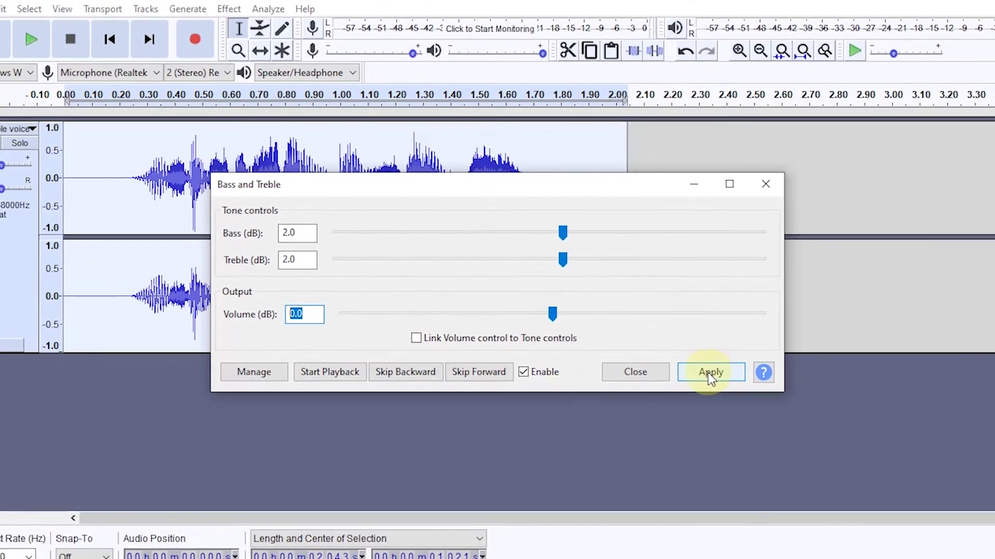
left_click(695, 361)
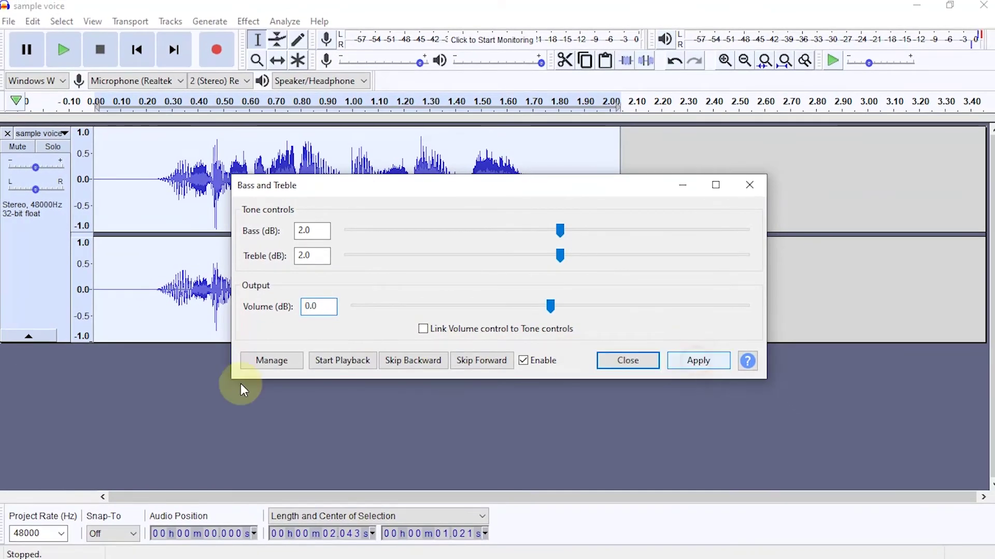
left_click_drag(167, 167, 213, 171)
left_click(750, 184)
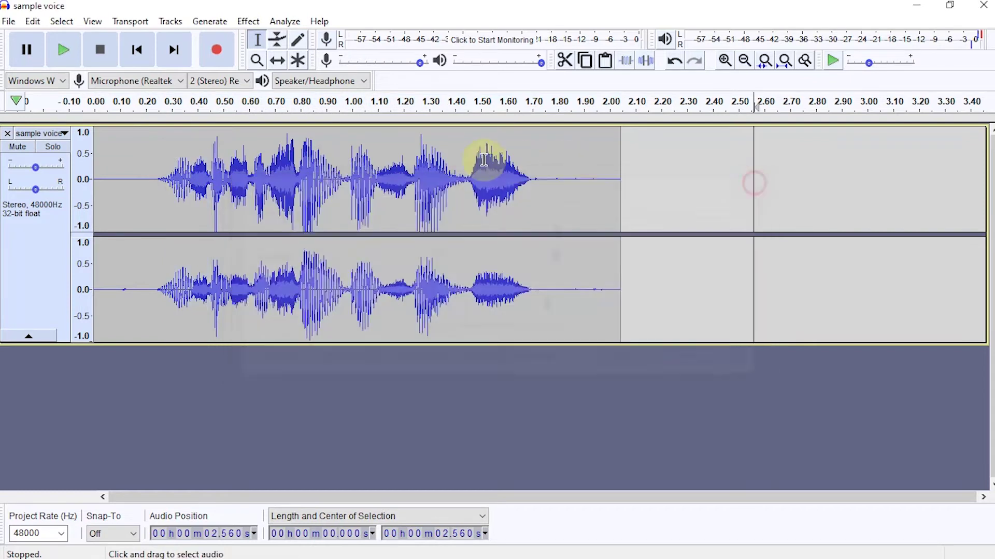
double_click(121, 174)
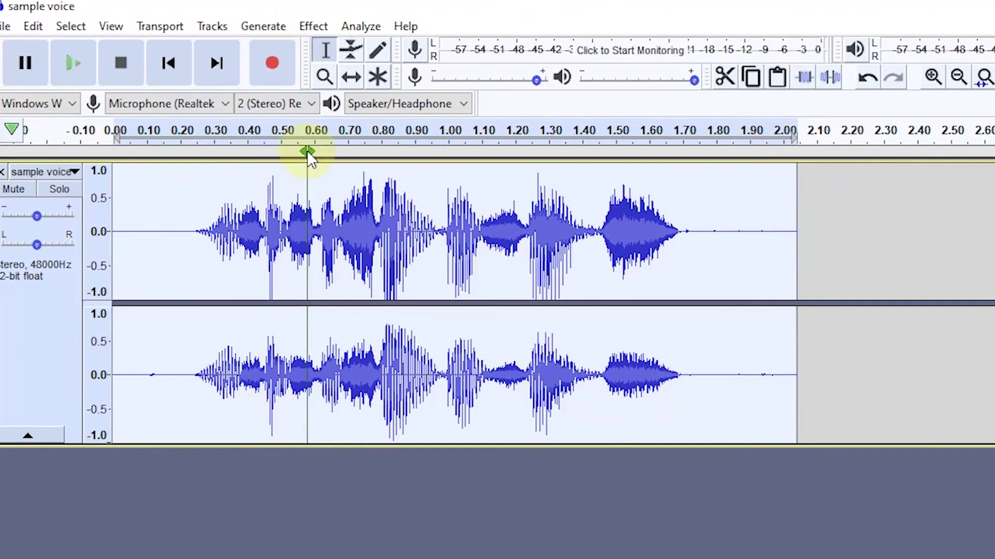
left_click(319, 26)
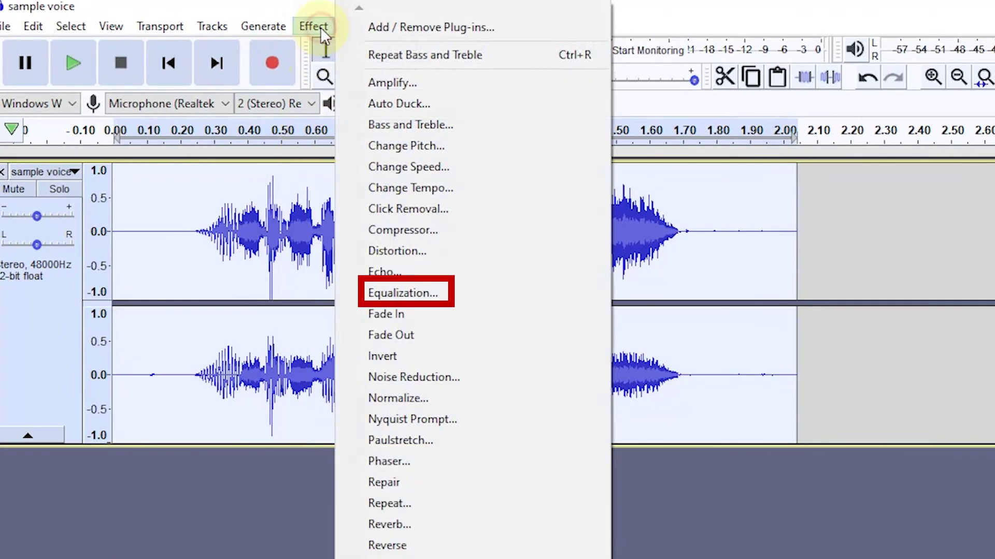
Step: Load the Bass Boost curve in Equalization, lifting lows about 9 dB below 100 Hz
left_click(371, 292)
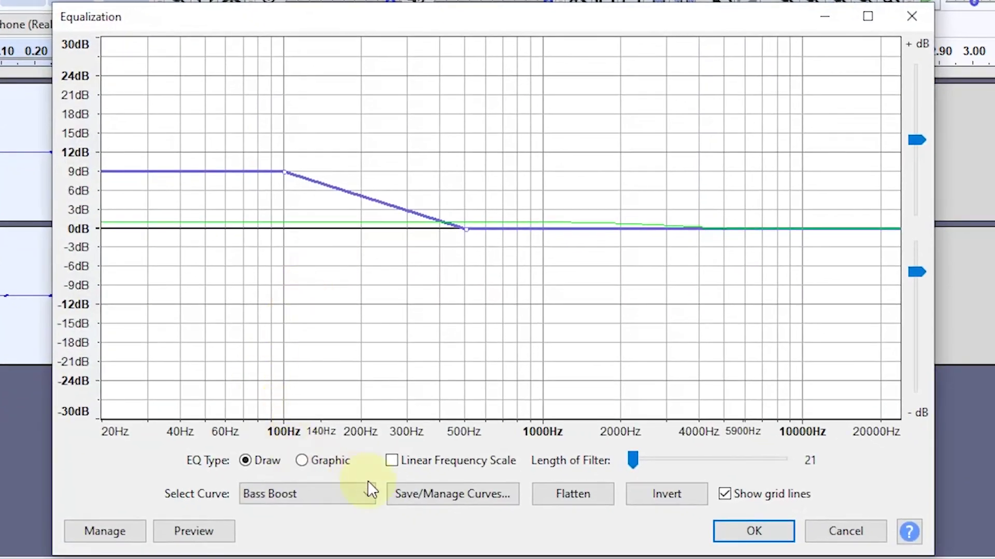
left_click(322, 493)
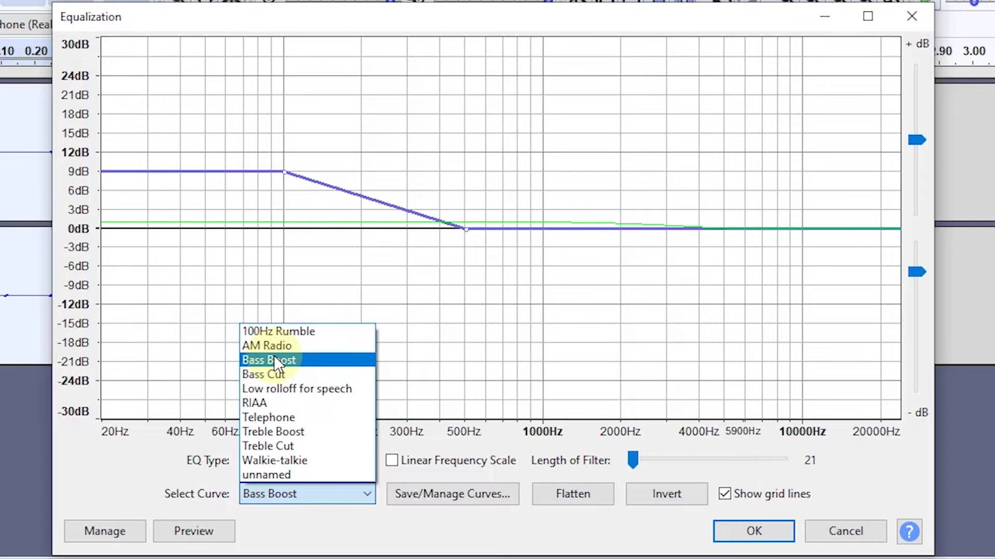
left_click(273, 360)
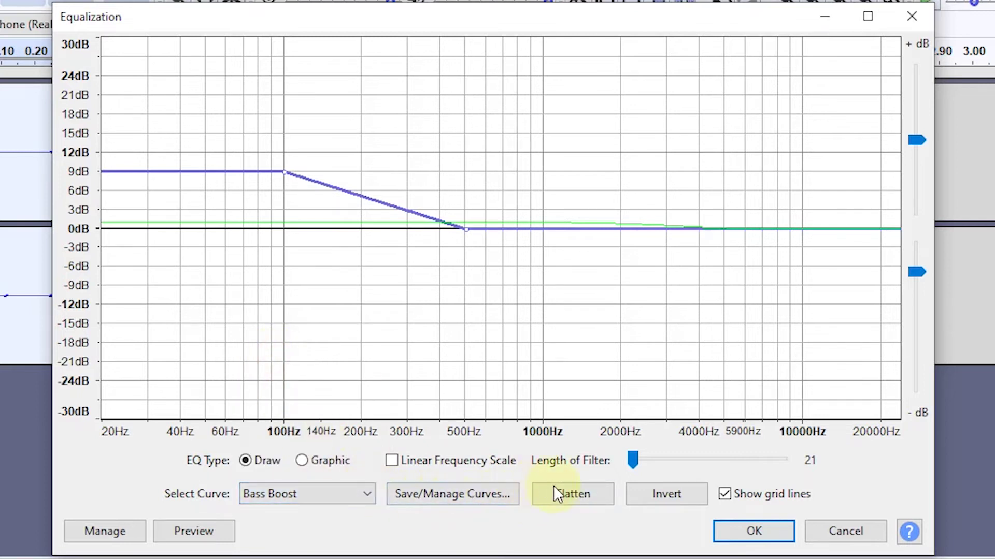
Step: Apply the Bass Boost EQ, then open Reverb and select its Room Size and Pre-delay values
left_click(746, 533)
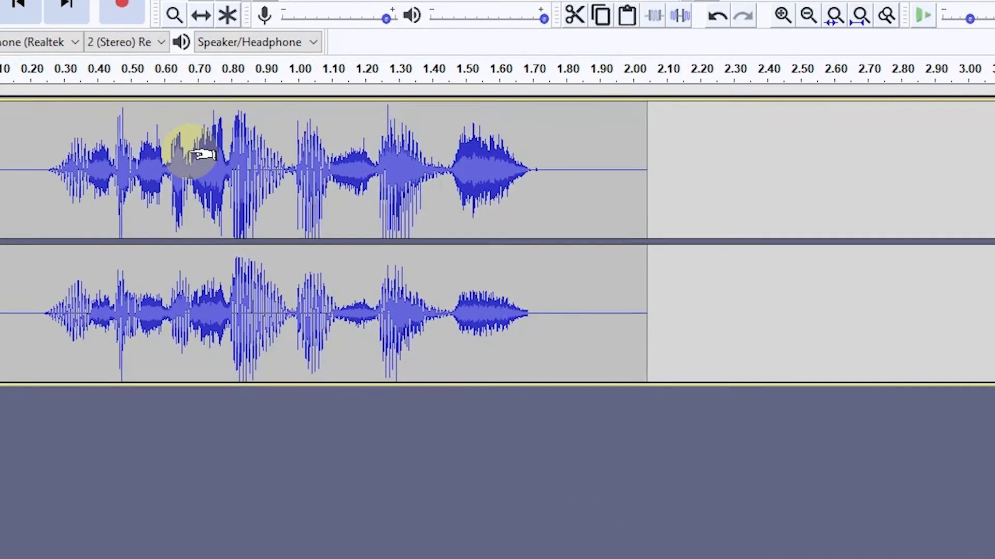
left_click(155, 12)
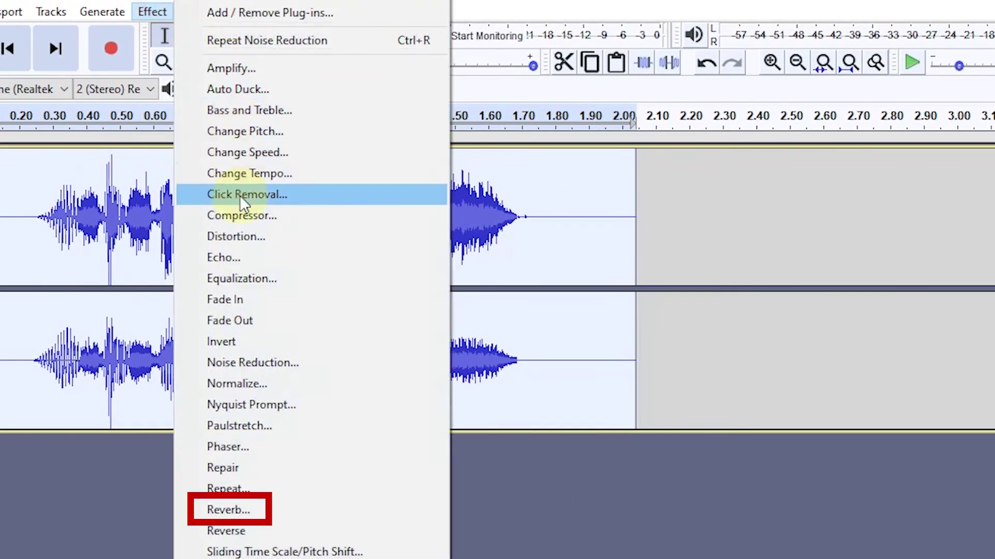
left_click(238, 511)
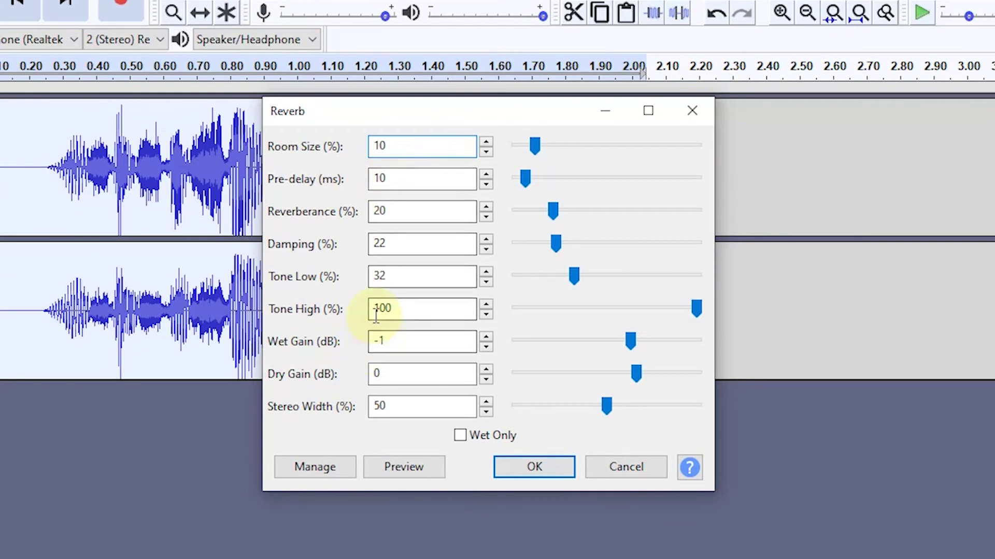
left_click(384, 145)
double_click(394, 147)
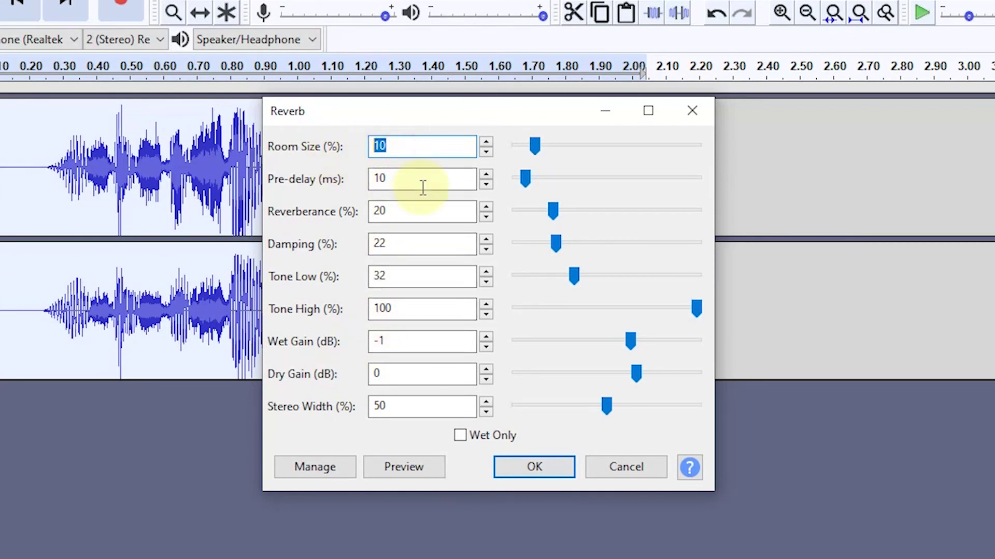
double_click(402, 180)
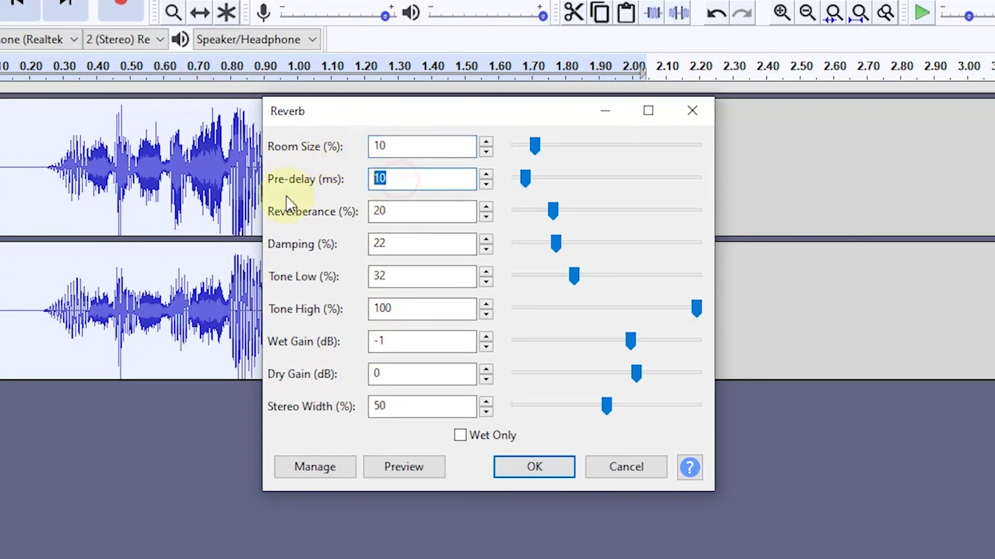
Step: Load the Vocal I factory reverb preset (Room Size 70%, Wet Gain -12 dB) and preview it
left_click(328, 464)
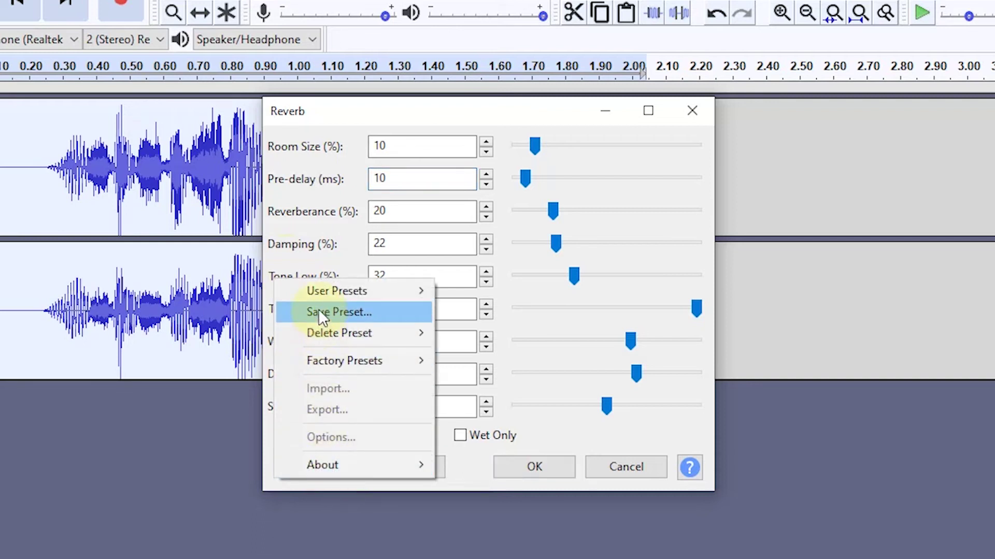
mouse_move(375, 363)
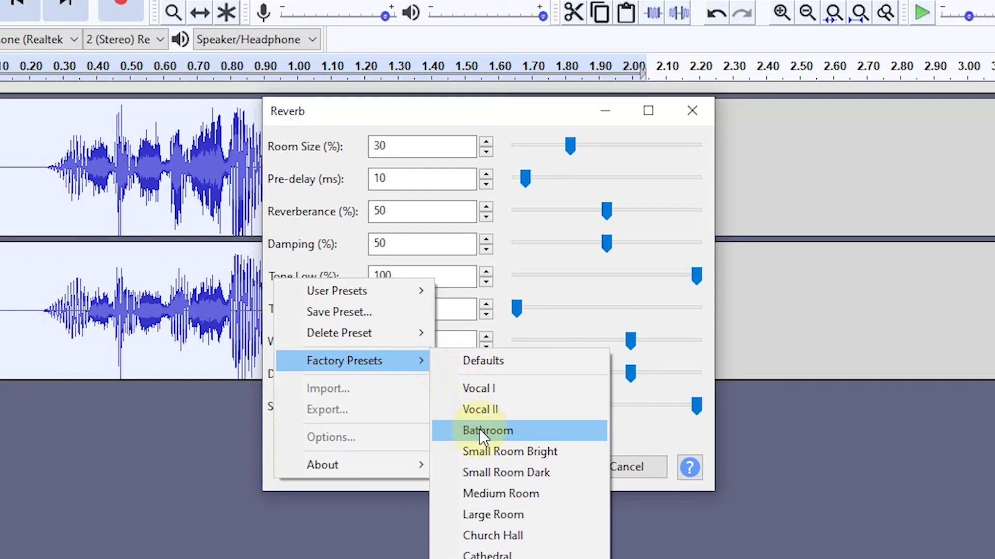
left_click(465, 394)
left_click(412, 465)
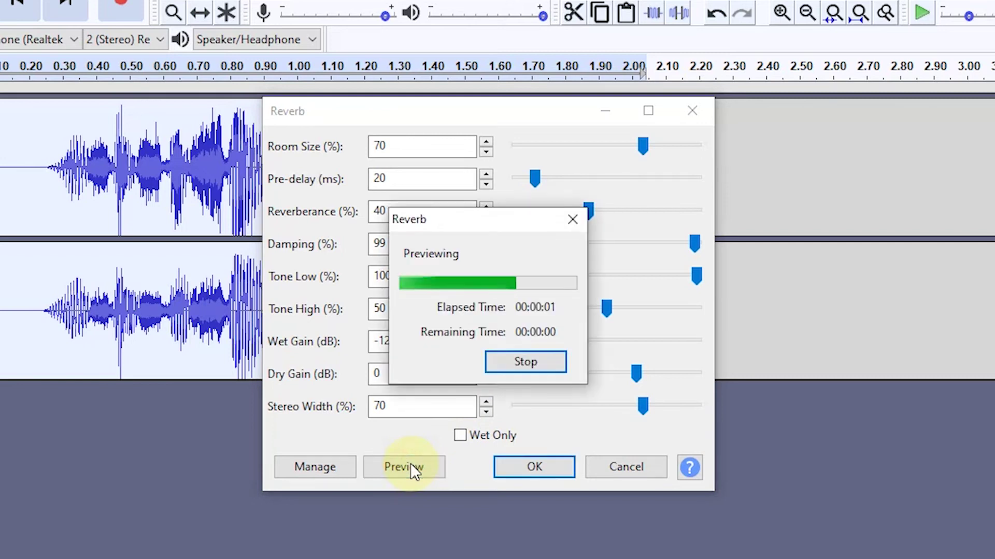
Step: Apply the Vocal I reverb, then apply a Hard Limit limiter at -3 dB
left_click(541, 466)
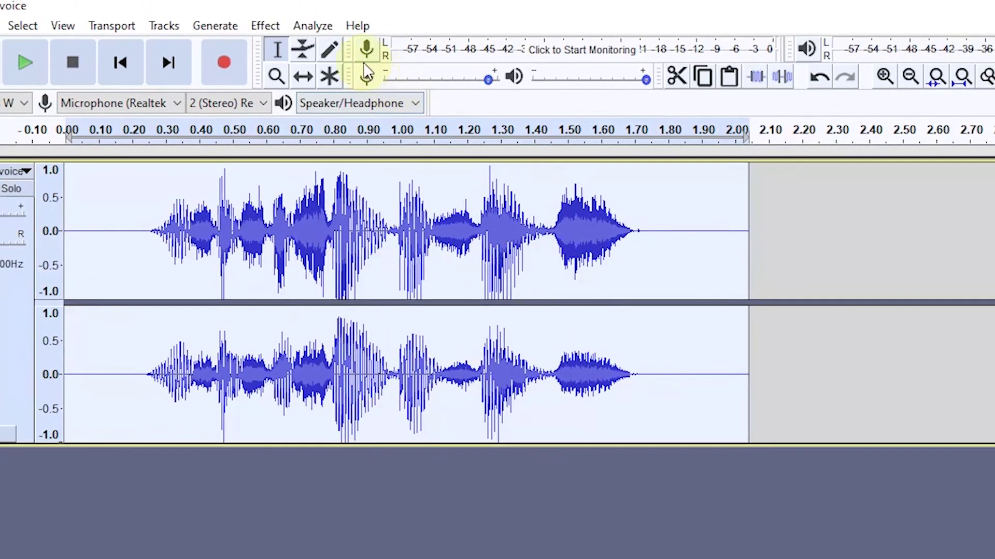
left_click(275, 27)
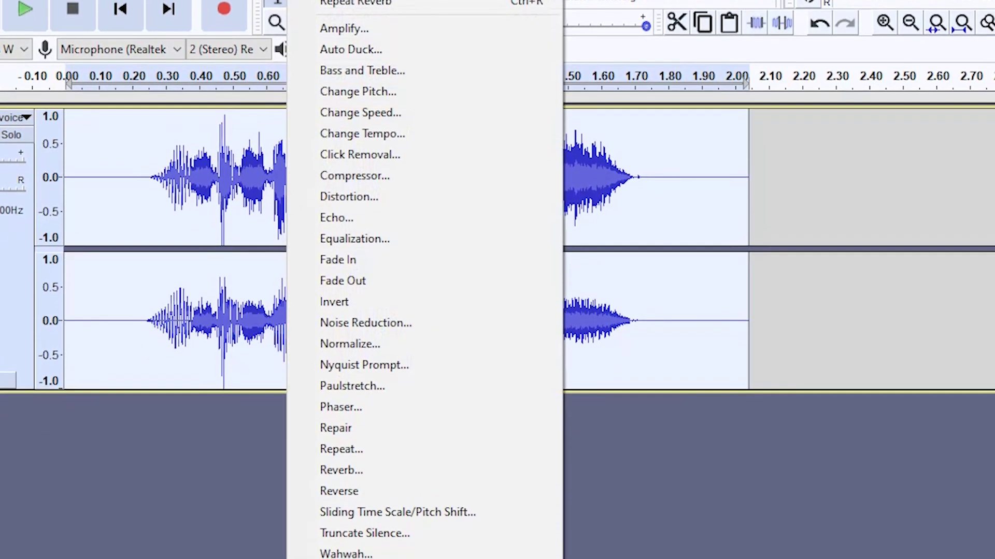
scroll(354, 499, "down", 10)
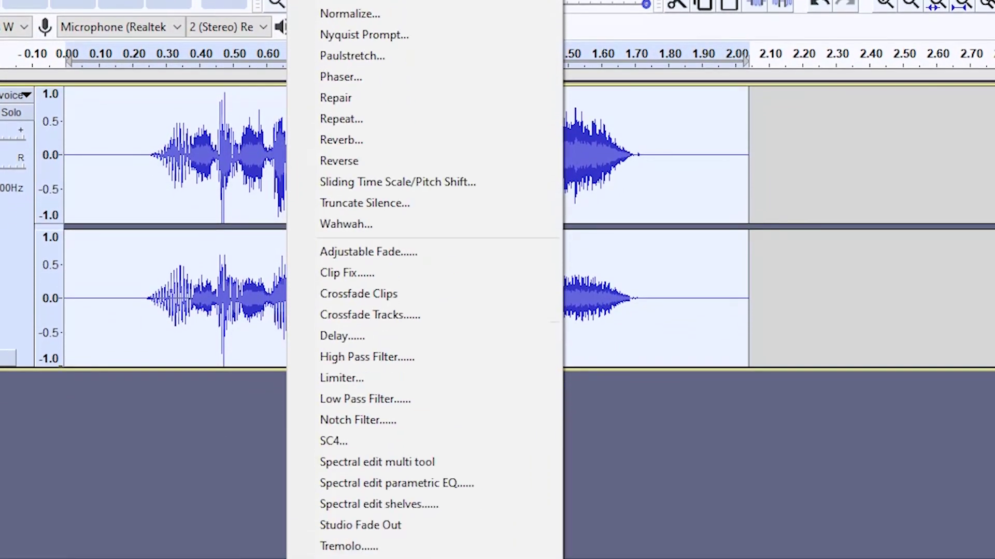
left_click(341, 379)
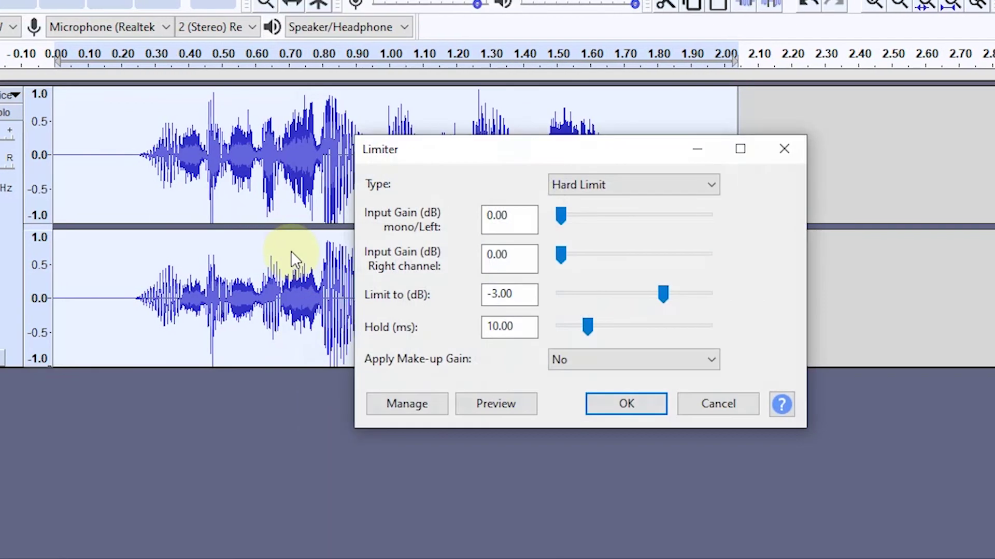
left_click(534, 185)
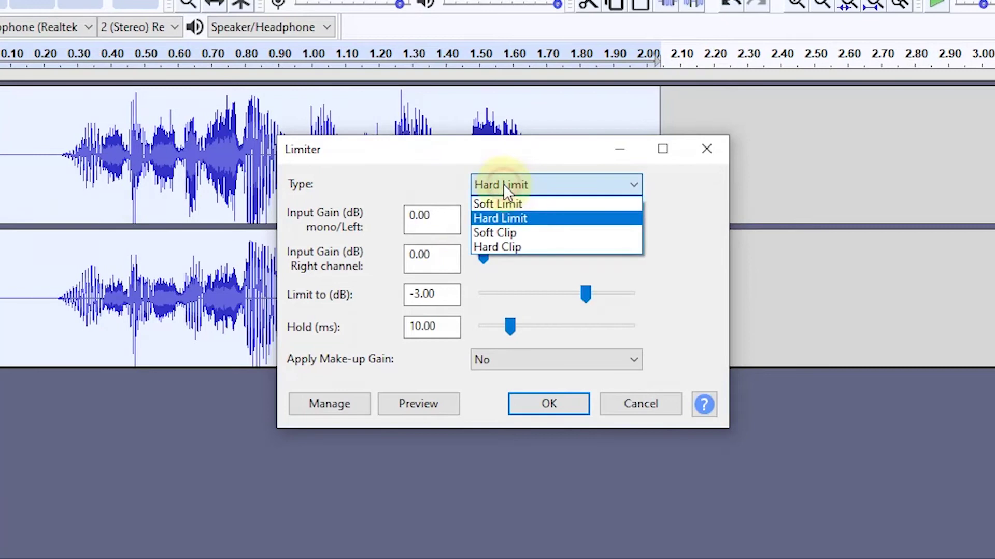
left_click(514, 220)
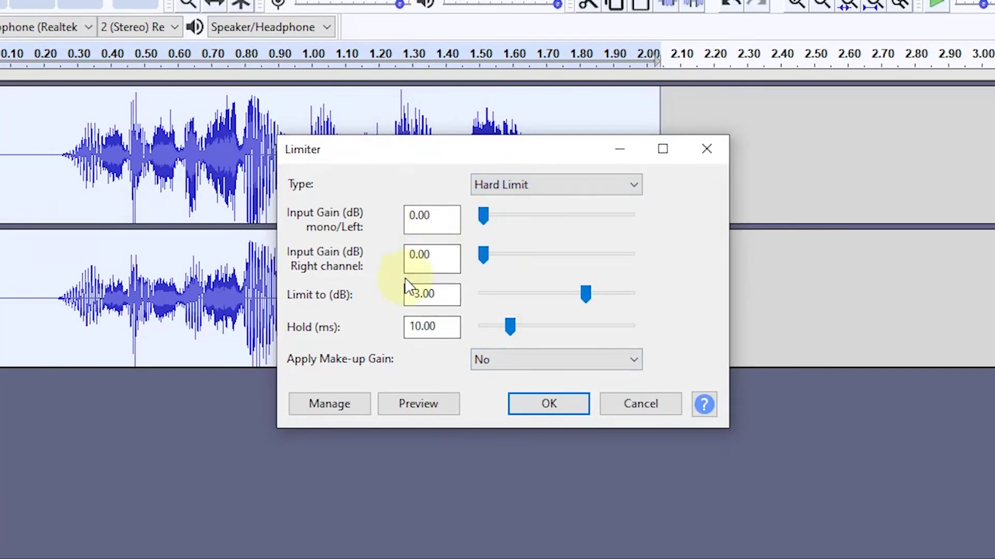
left_click(562, 408)
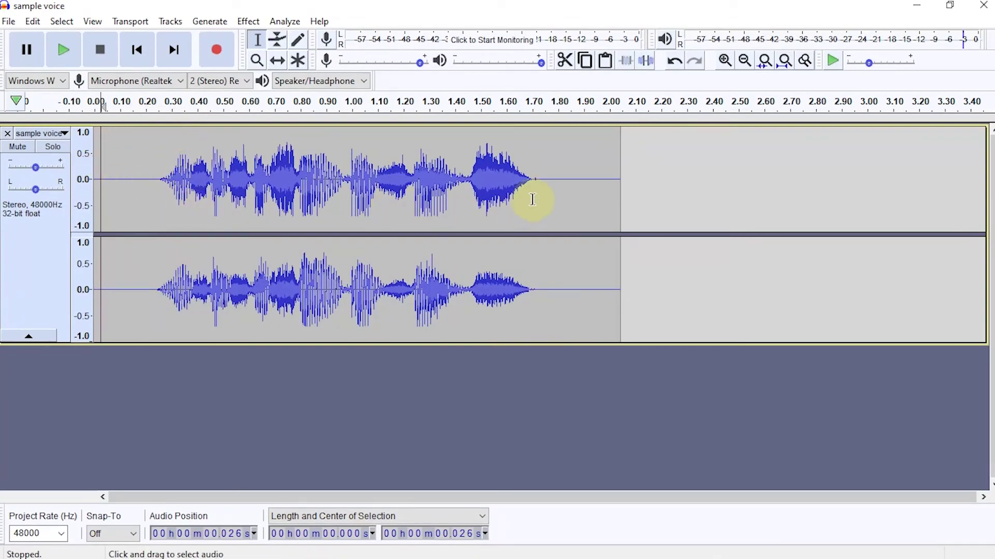
Step: Start a WAV export named 'sample voice edited' to the Sound folder as signed 16-bit PCM
left_click(9, 22)
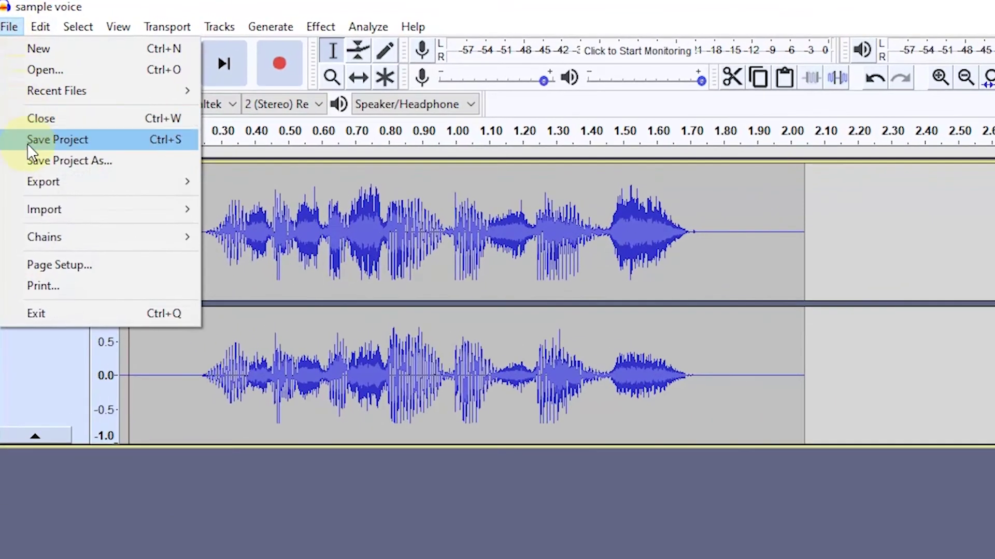
mouse_move(38, 184)
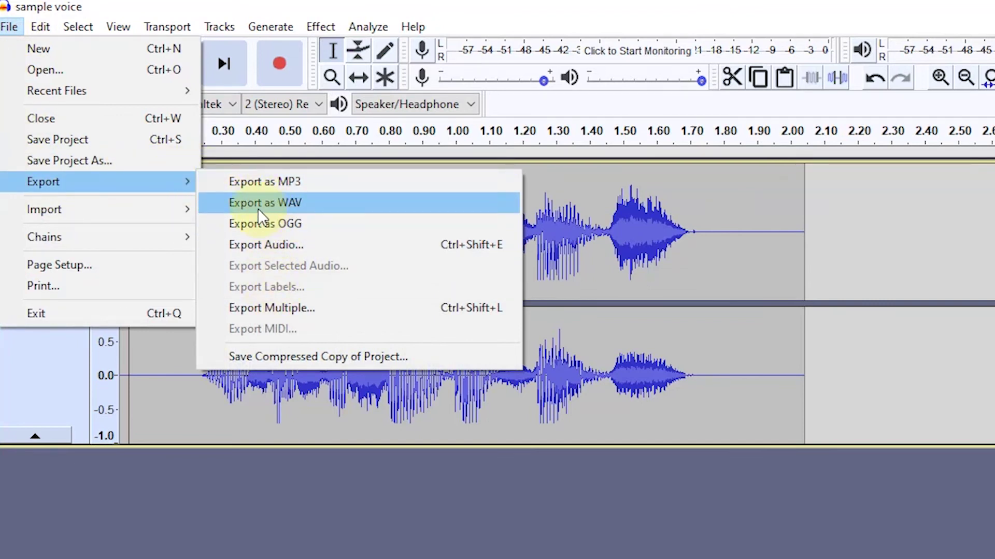
left_click(287, 204)
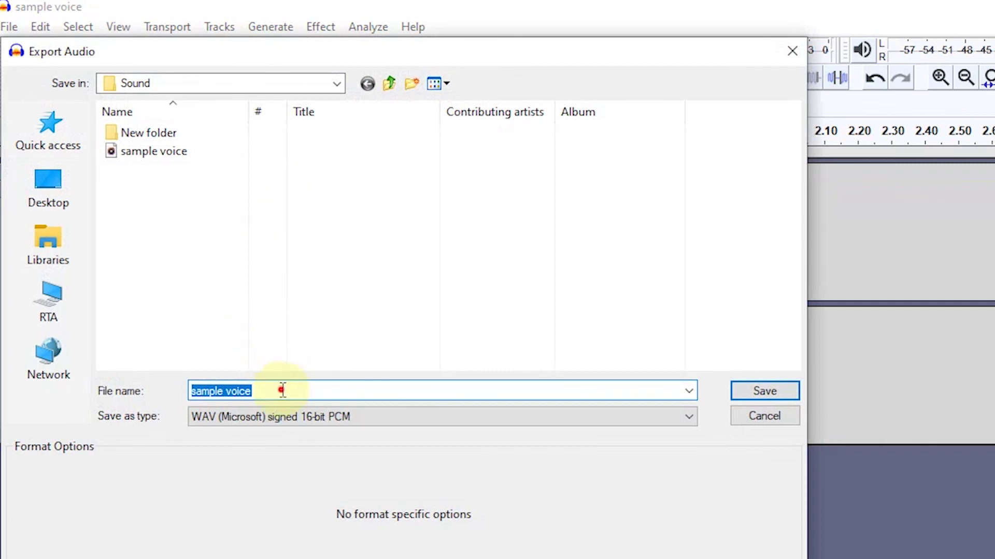
left_click(278, 390)
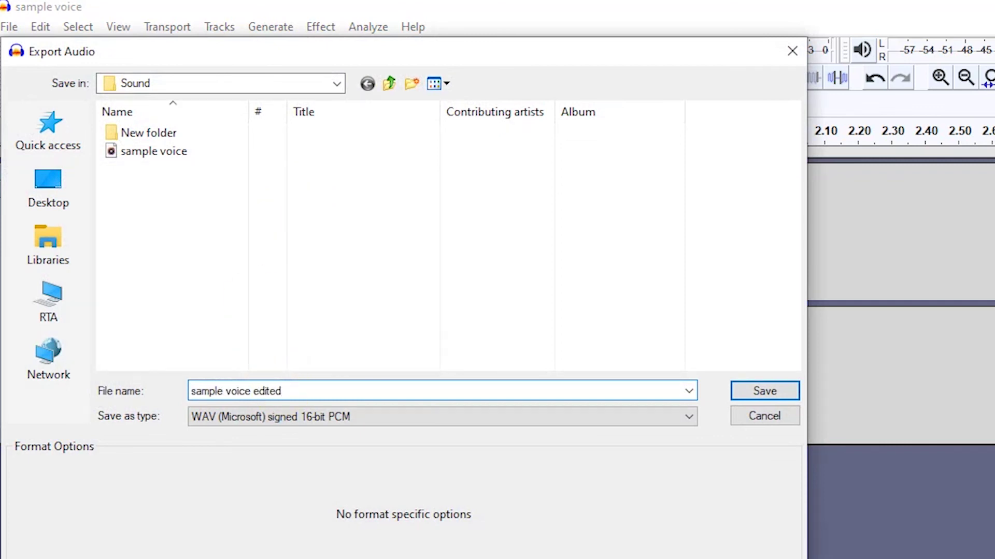
left_click(307, 417)
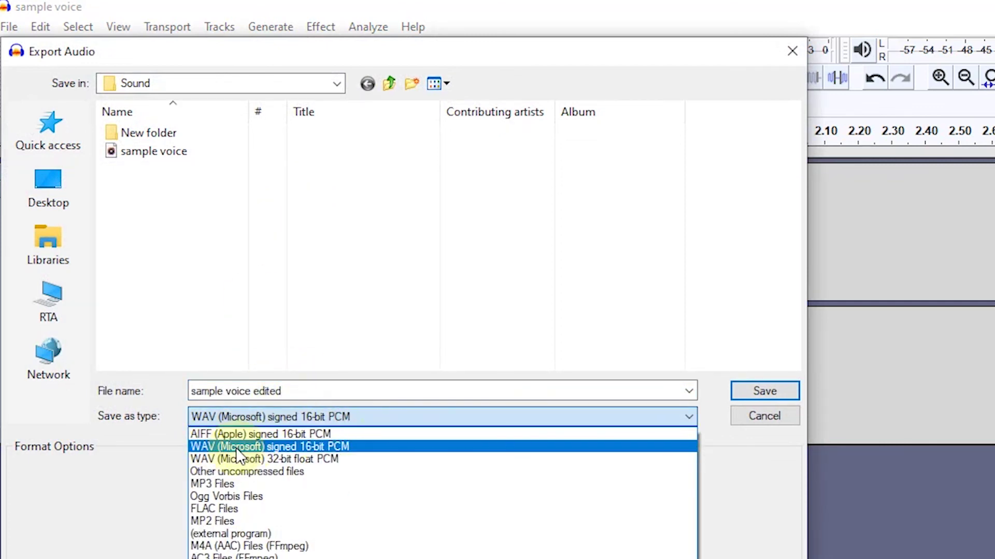
Step: Save the export as WAV signed 16-bit PCM and clear the existing metadata tags
left_click(235, 448)
left_click(760, 391)
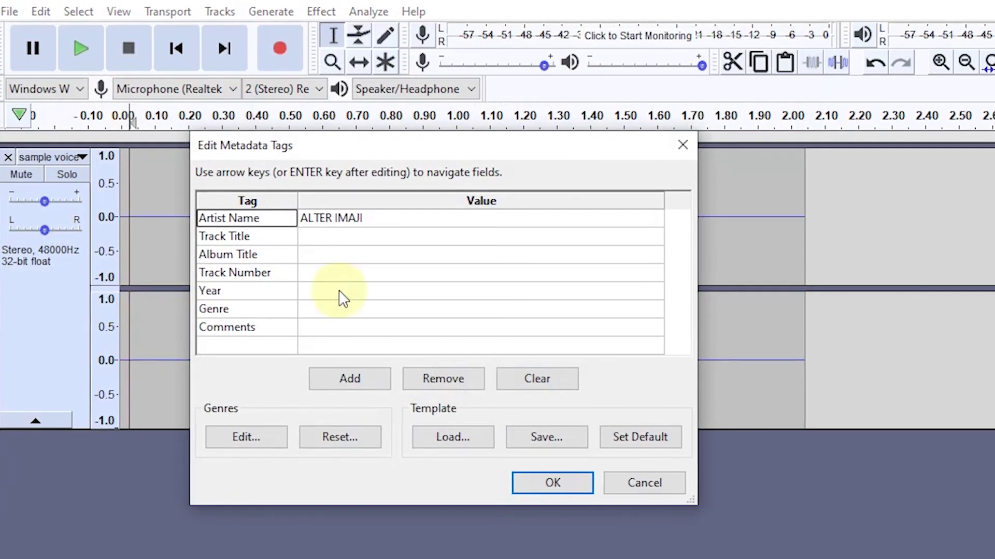
left_click(563, 365)
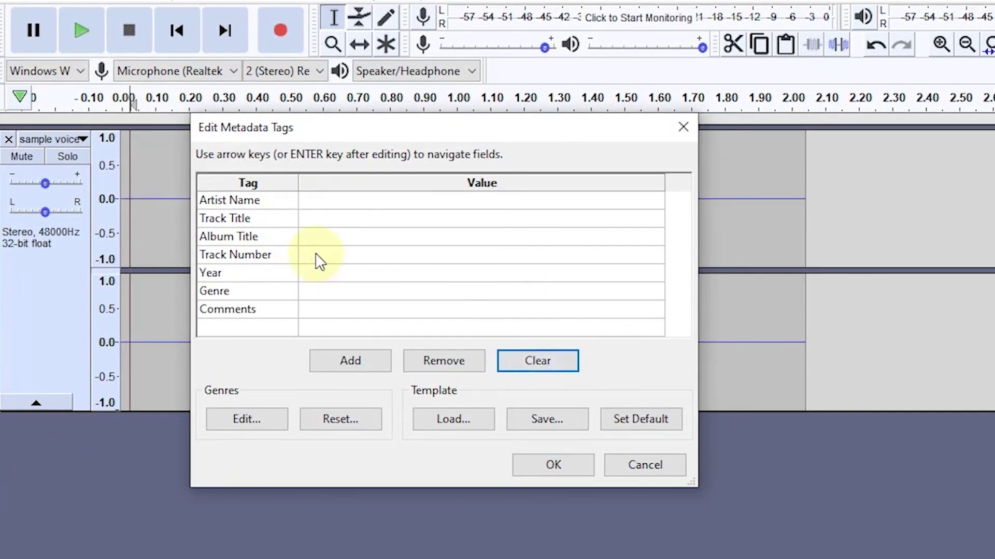
Step: Enter a new artist name and Track Title 'Sample', then finish the export
left_click(322, 201)
type("TNO TM")
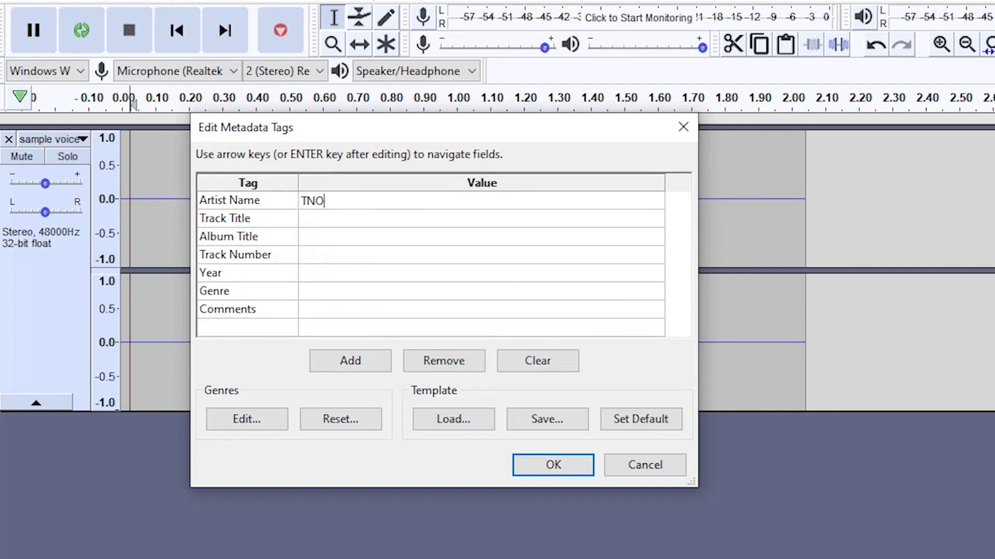
left_click(350, 218)
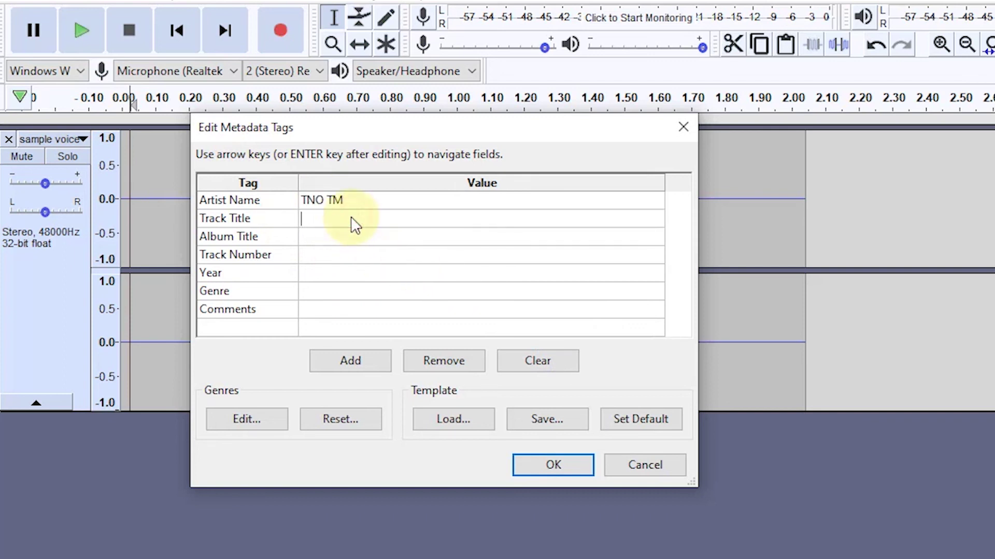
type("Sample")
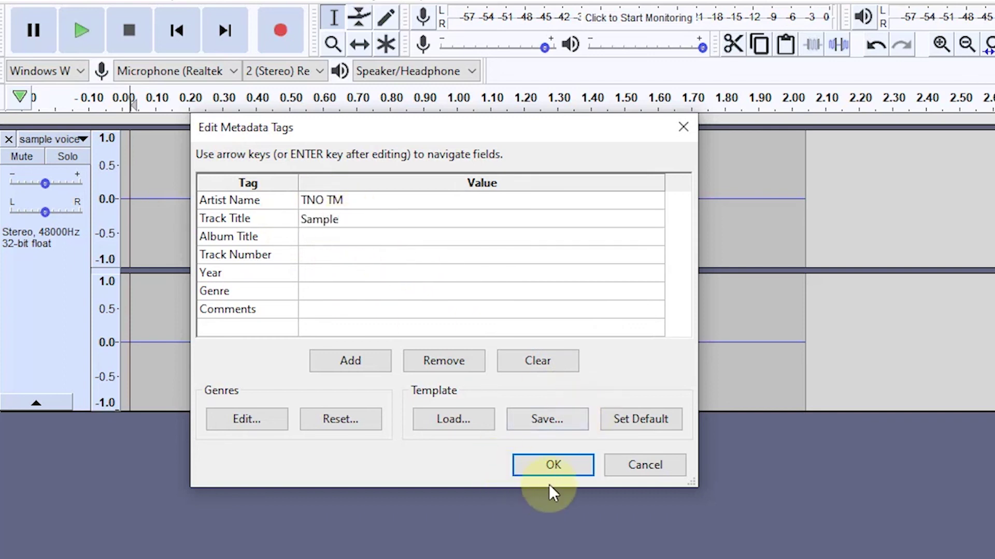
left_click(553, 465)
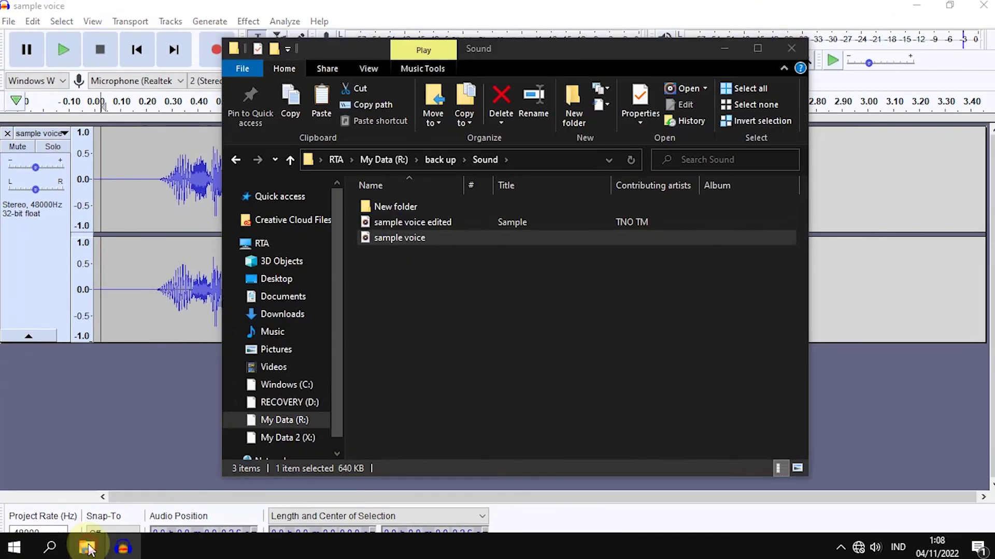
Step: Select the exported 'sample voice edited' file in File Explorer's Sound folder
left_click(416, 290)
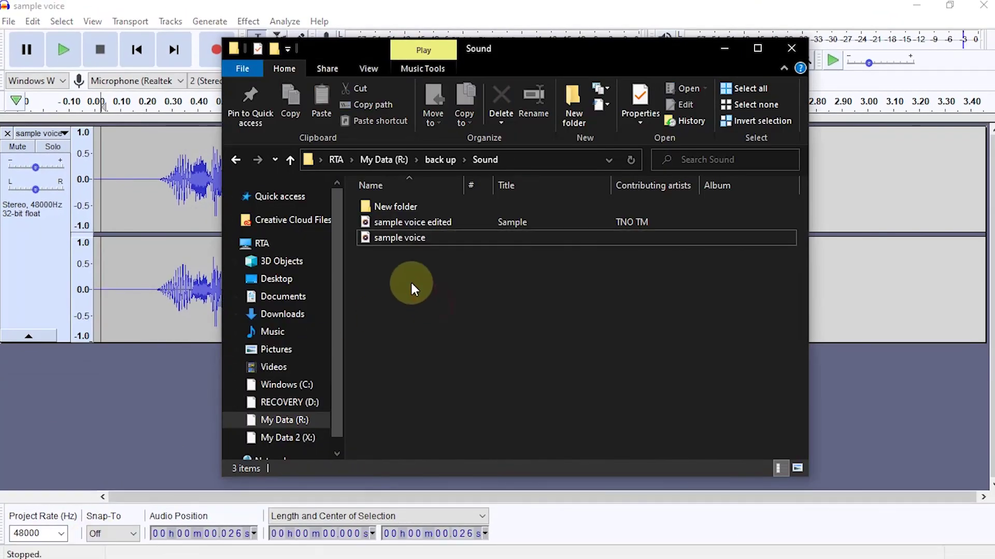
left_click(402, 223)
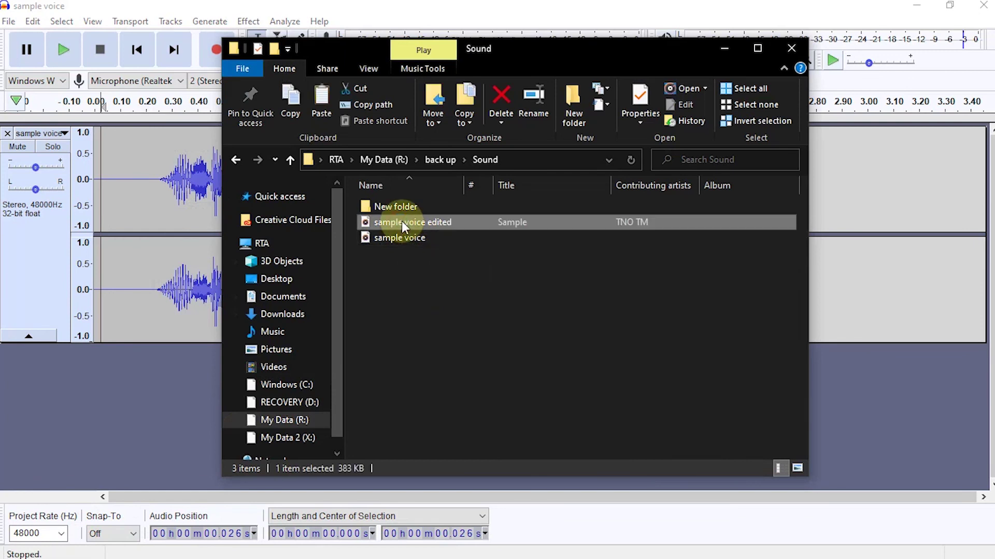